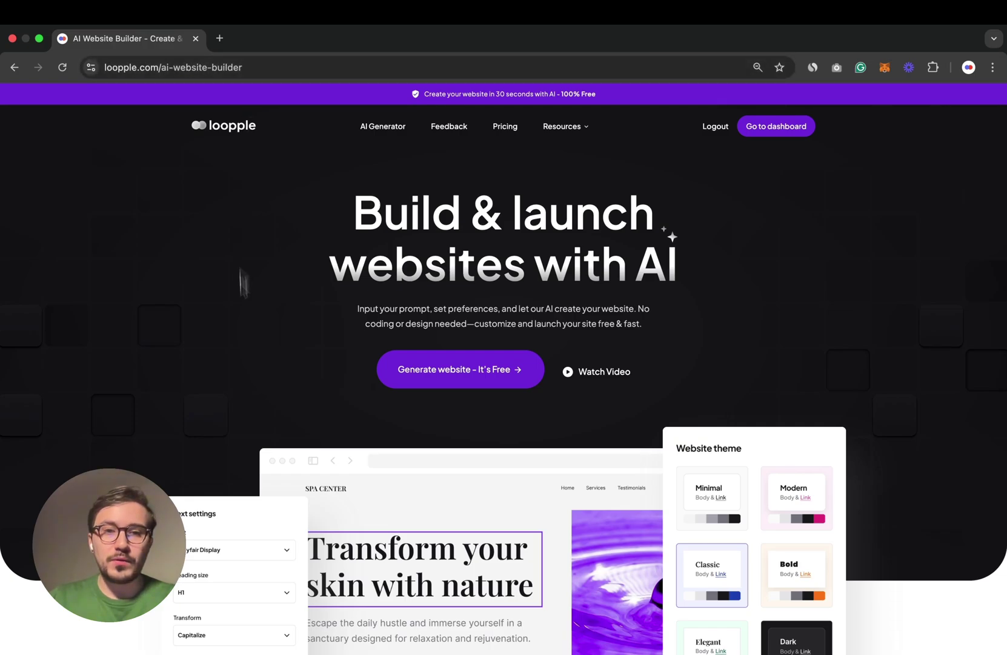
- Start generating a website from business details and enter "Toma Photography" as the business name
left_click(447, 379)
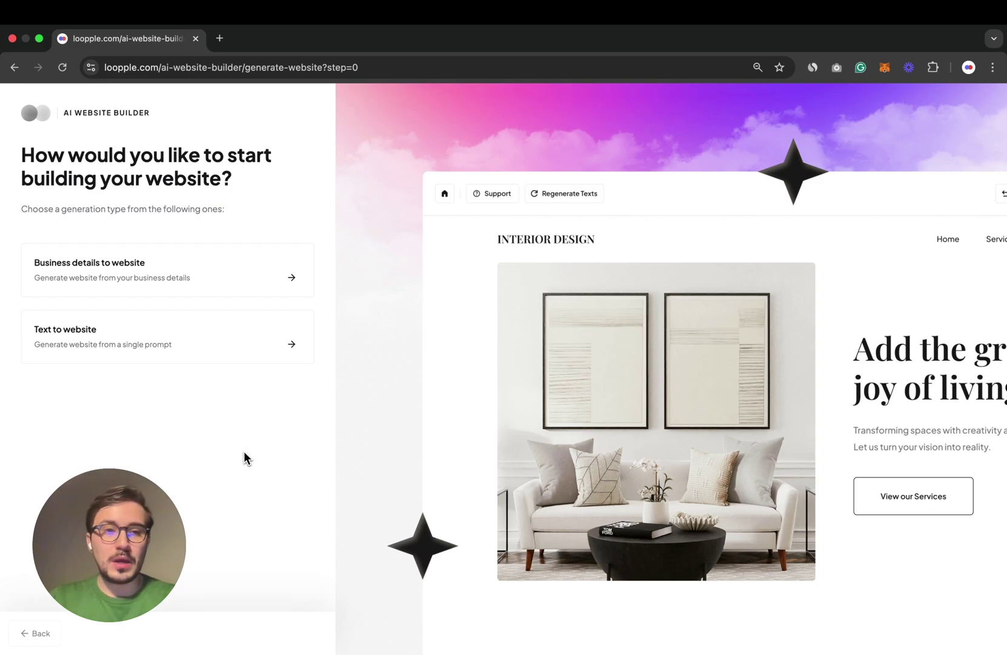
left_click(113, 286)
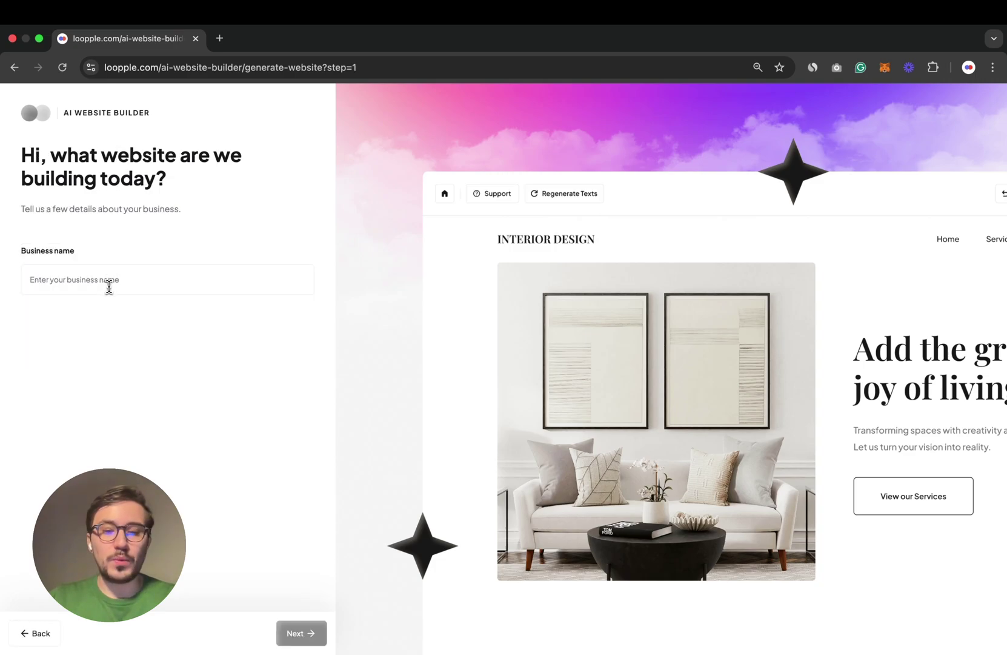
left_click(109, 286)
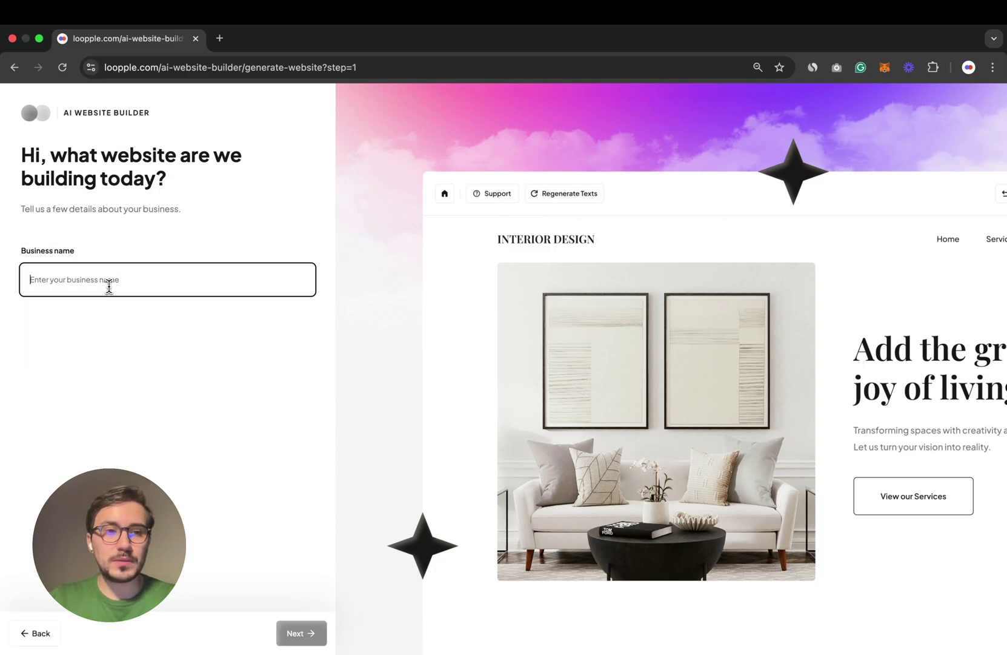
type("Toma Photography")
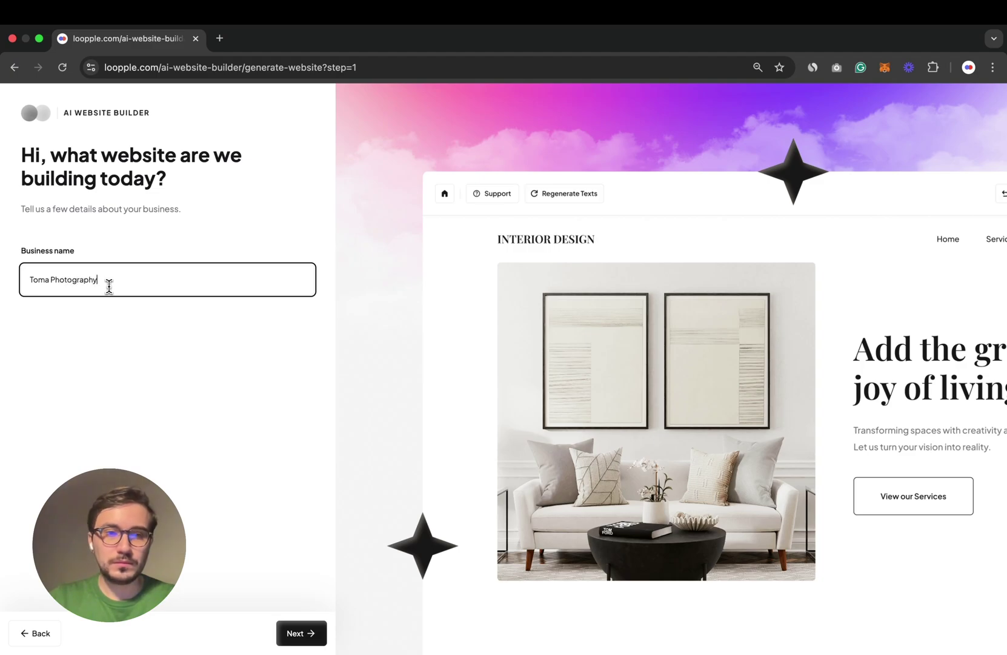
left_click(310, 632)
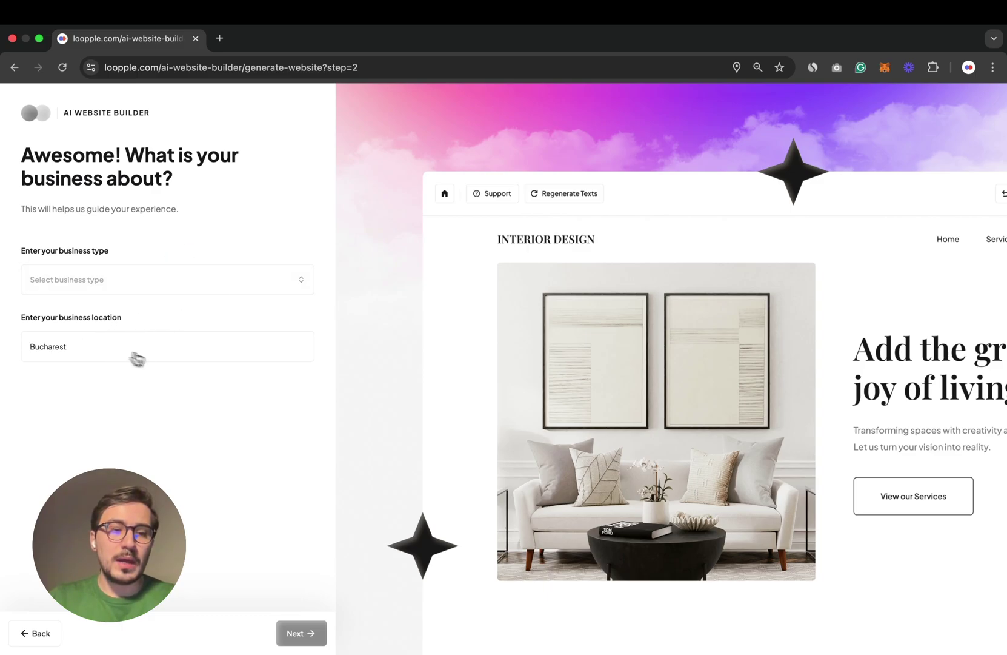
- Set the business type to Photography and continue to the style and language choices
left_click(180, 286)
left_click(155, 331)
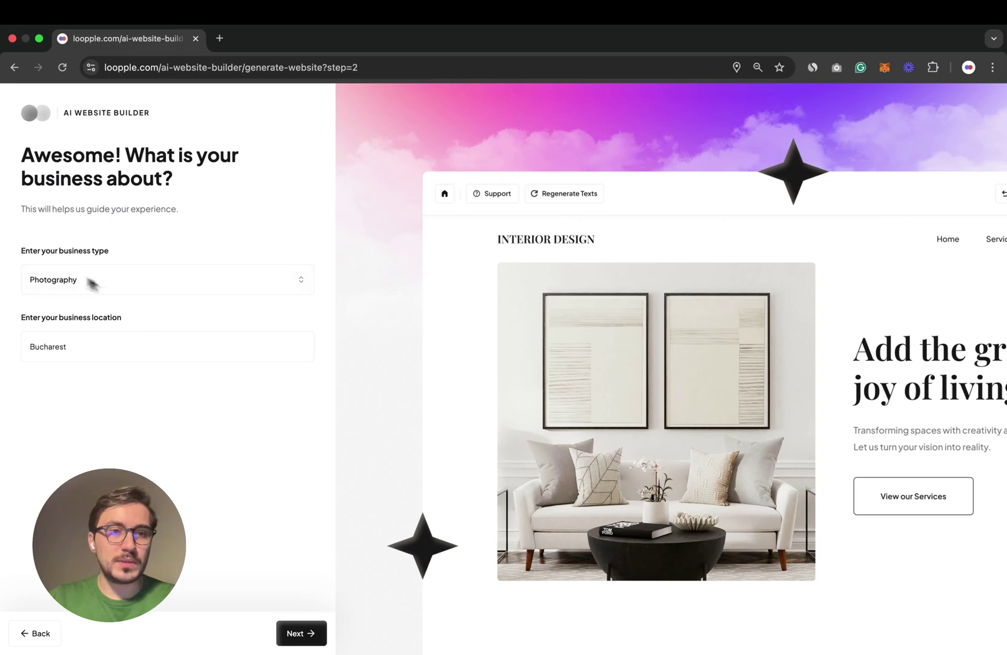
left_click(306, 639)
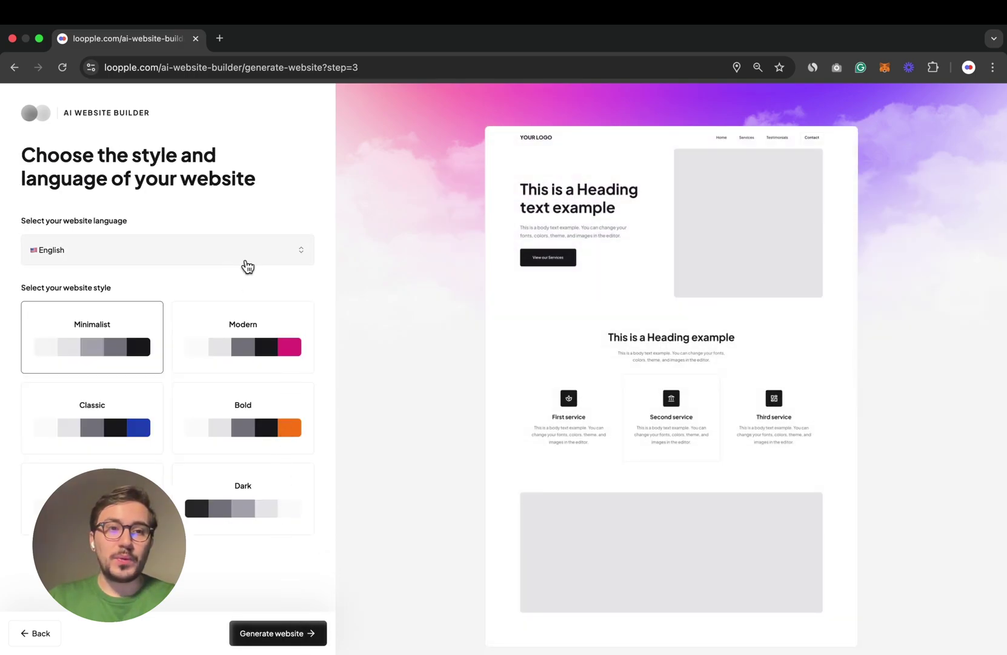
- Look through the website language options and preview the alternative styles, including Dark, Bold, Classic and Modern
left_click(264, 255)
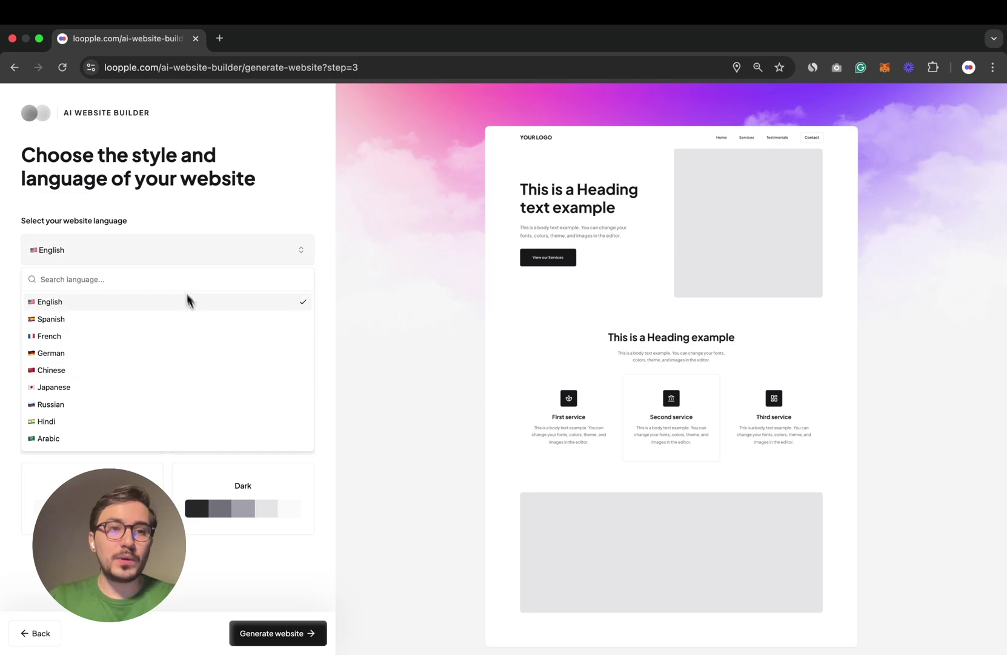
left_click(191, 229)
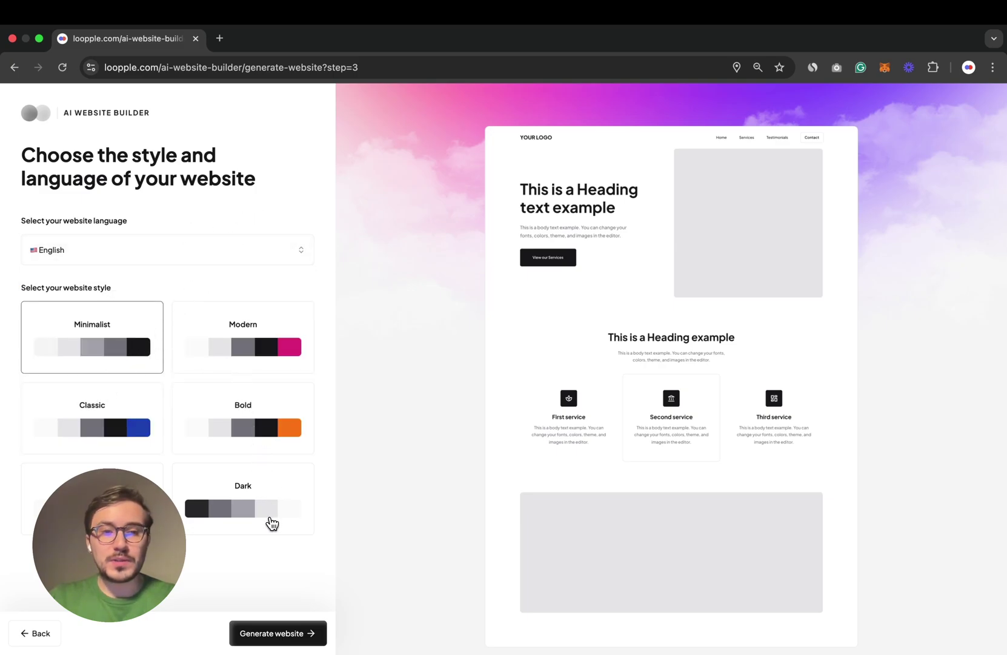
left_click(271, 513)
left_click(151, 466)
left_click(239, 419)
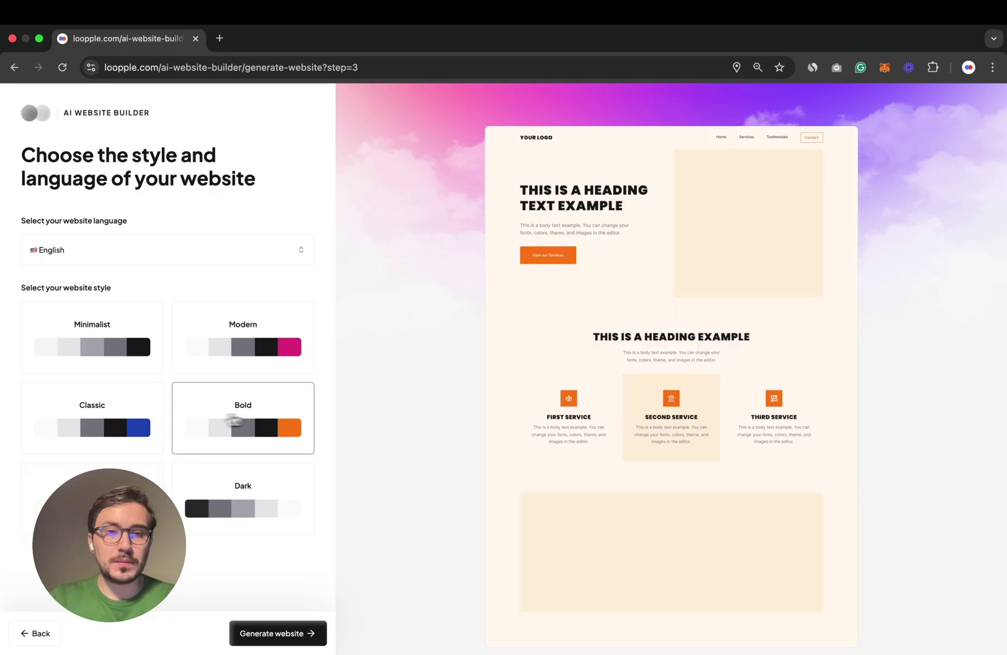
left_click(135, 416)
left_click(251, 349)
- Choose the Minimalist style and generate the website
left_click(144, 351)
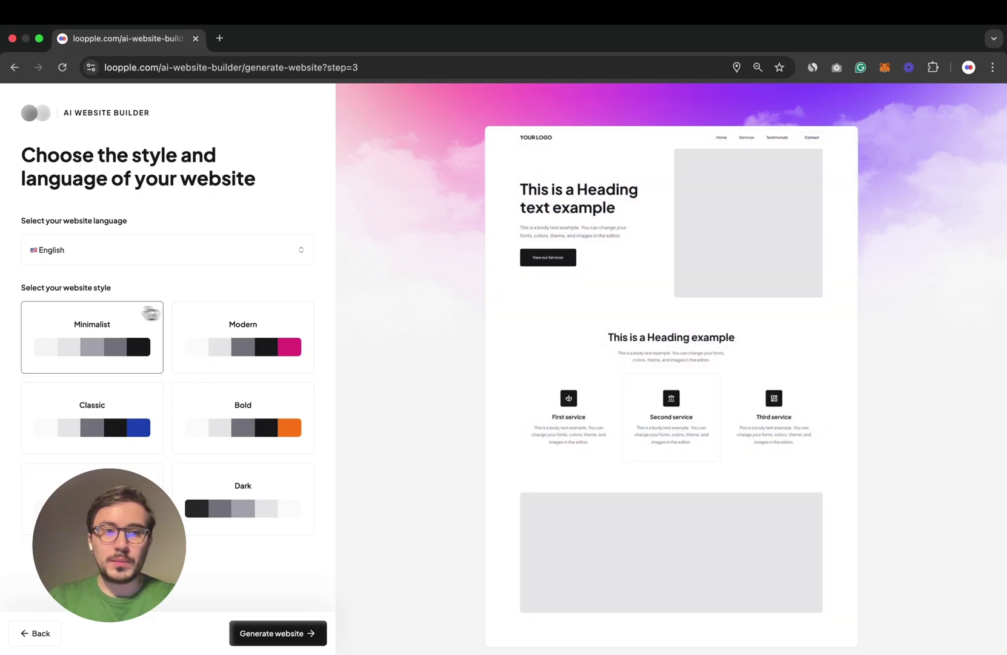
left_click(292, 633)
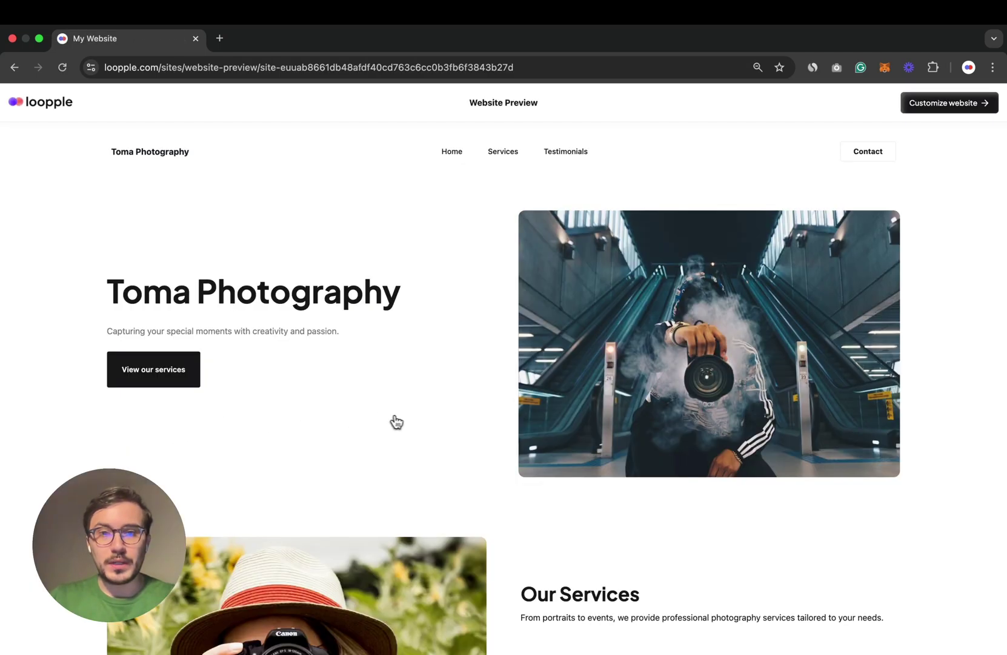
- Review the generated website preview from the hero section down to the footer
scroll(403, 421, "down", 8)
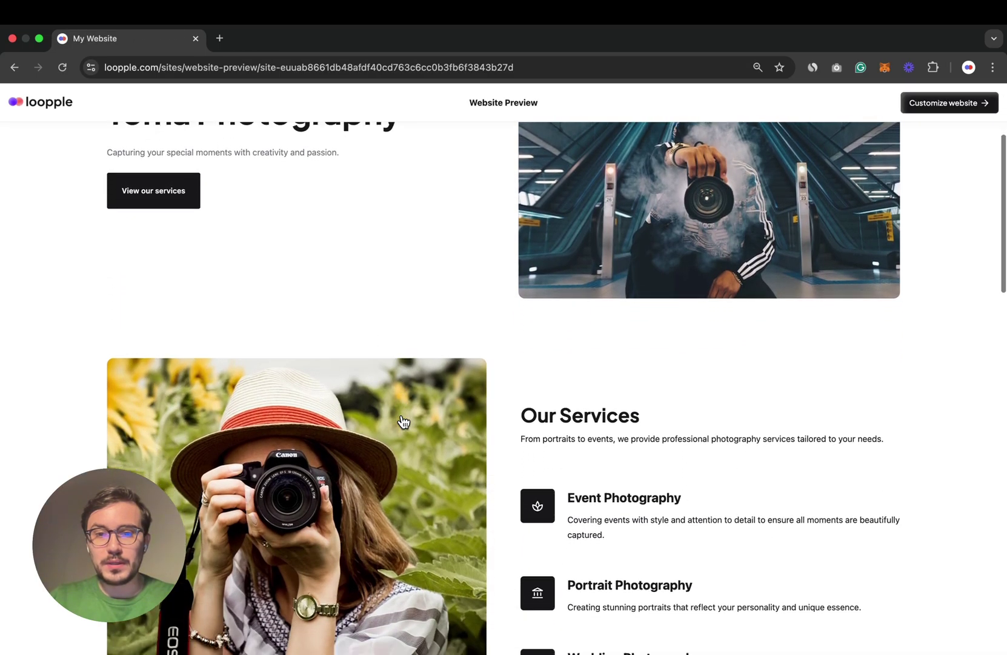
scroll(403, 421, "down", 12)
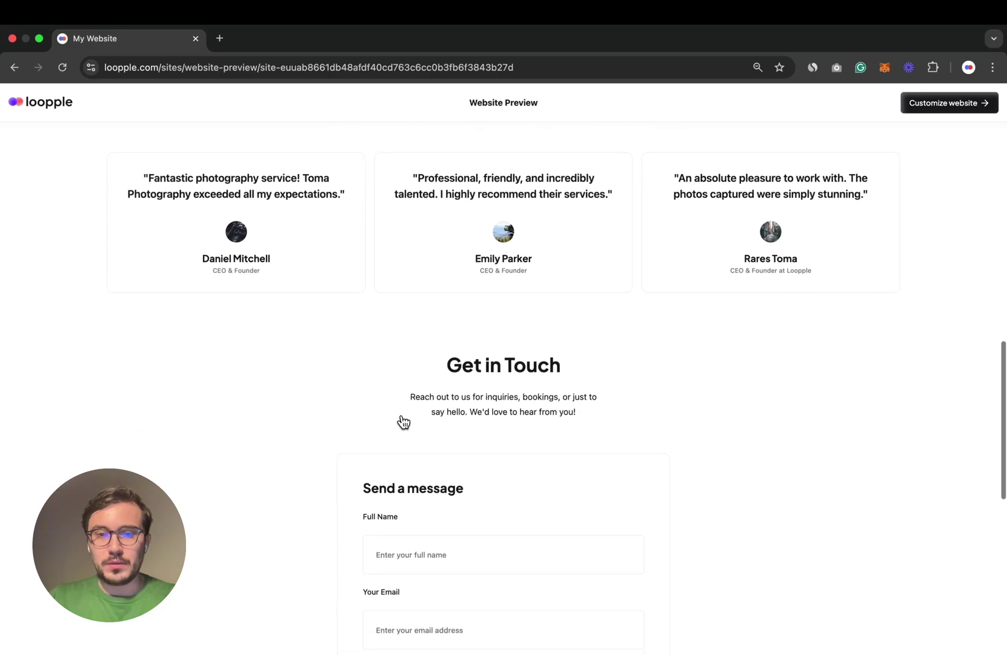
scroll(403, 421, "down", 5)
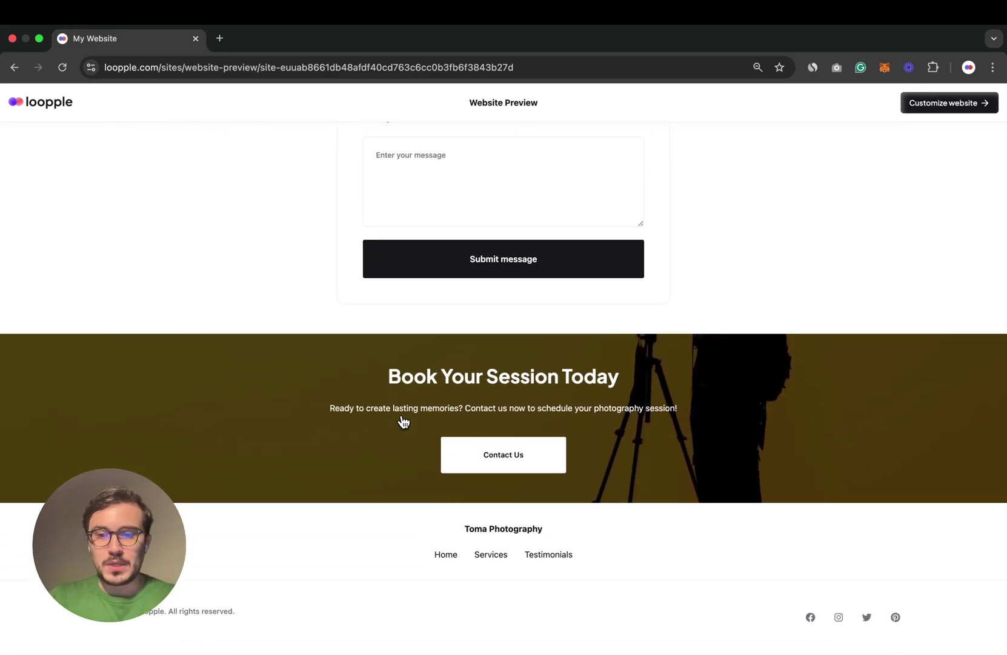
scroll(403, 421, "up", 4)
scroll(403, 421, "up", 20)
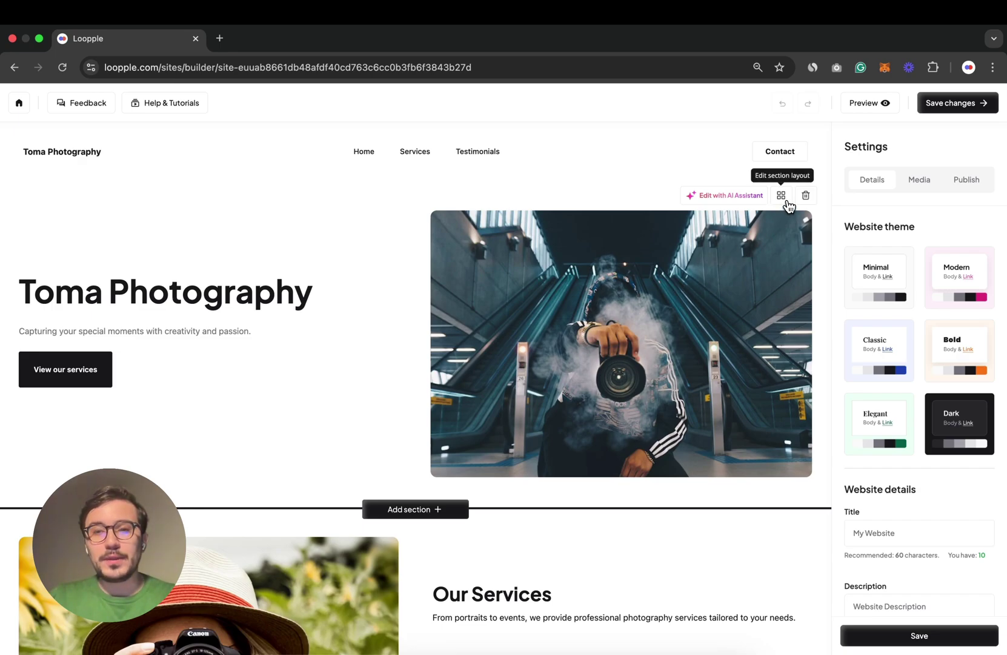
- Try the Header 02, 03, 04 and 05 layouts on the hero section and settle on Header 03
left_click(784, 197)
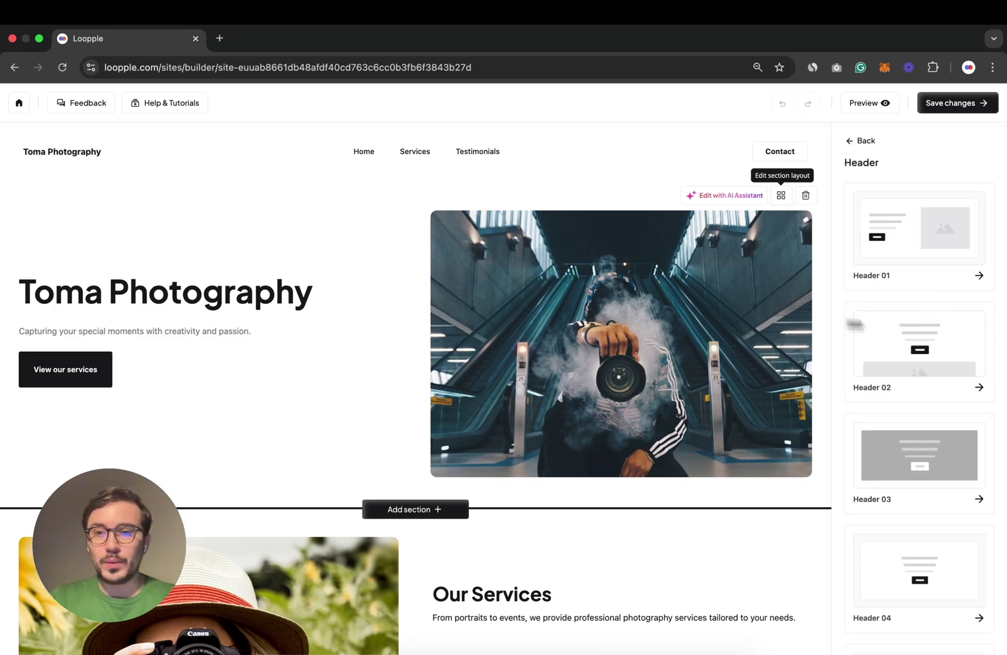
scroll(945, 327, "down", 2)
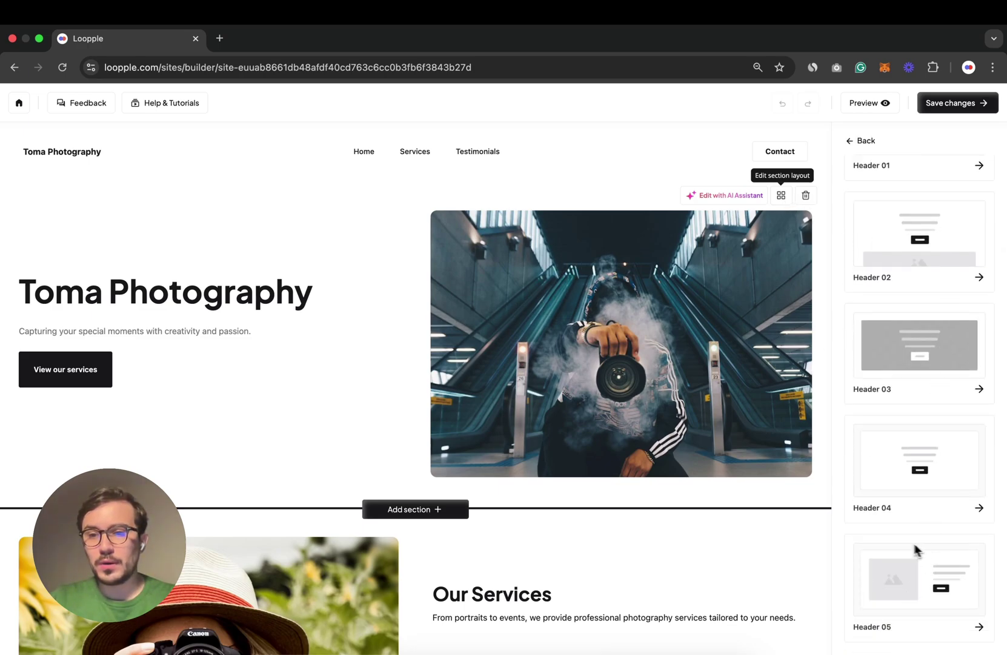
scroll(936, 545, "up", 2)
left_click(936, 352)
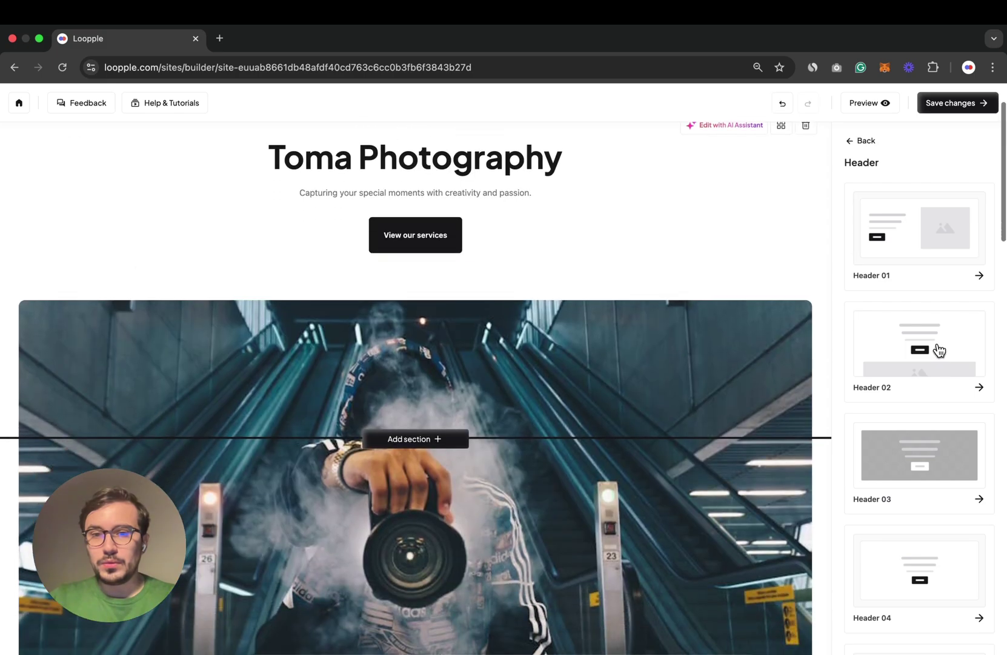
left_click(932, 457)
left_click(930, 548)
scroll(929, 564, "down", 2)
left_click(927, 583)
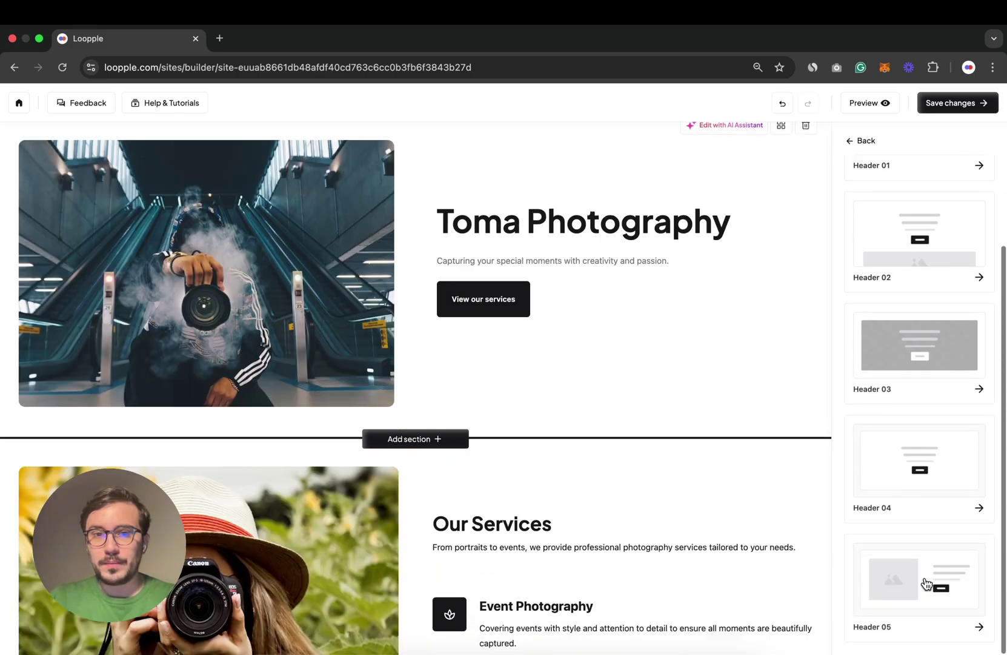
scroll(925, 587, "up", 2)
left_click(918, 478)
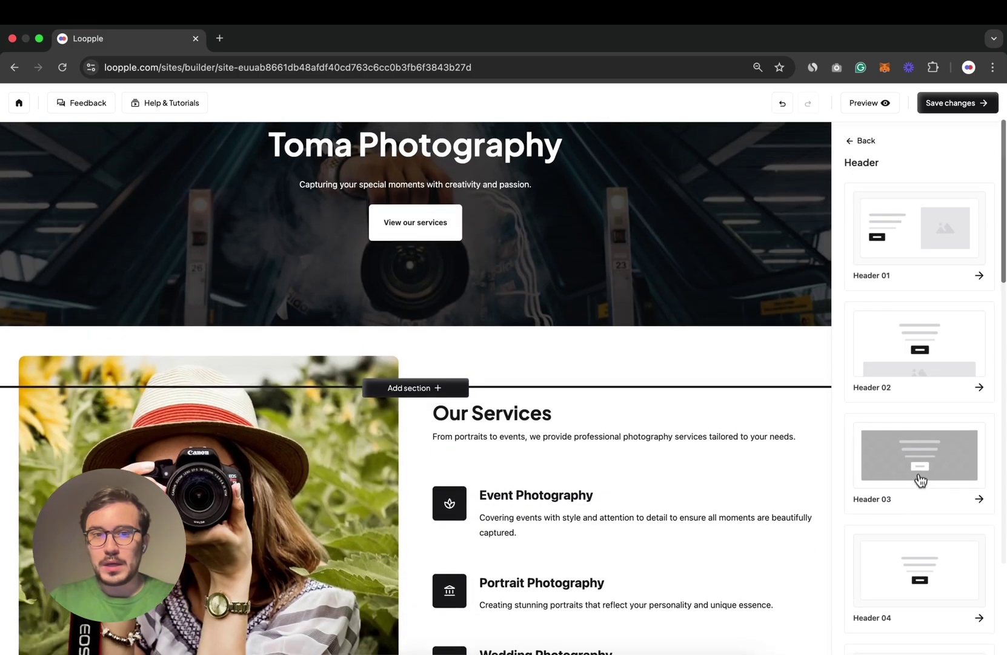
- Try the Feature 02 and Feature 03 layouts on the Our Services section and settle on Feature 04
scroll(661, 335, "down", 3)
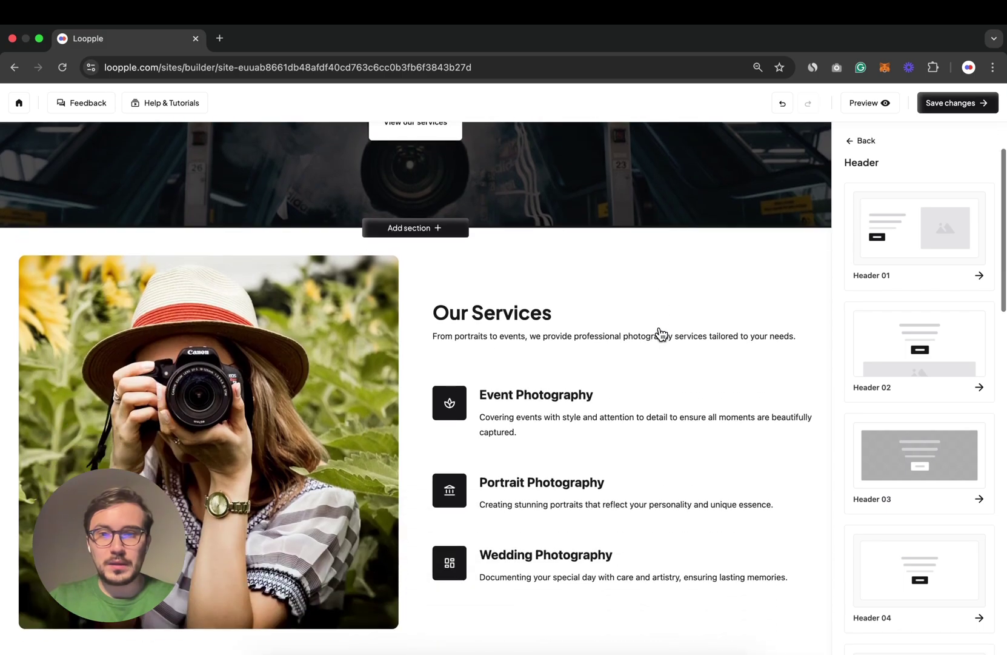
left_click(782, 241)
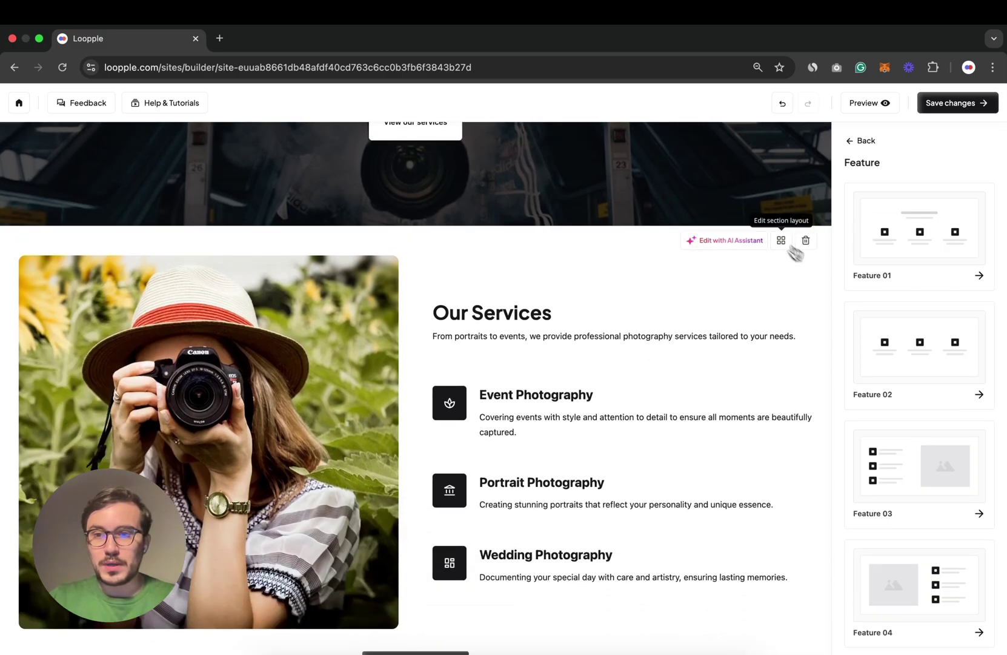
left_click(932, 373)
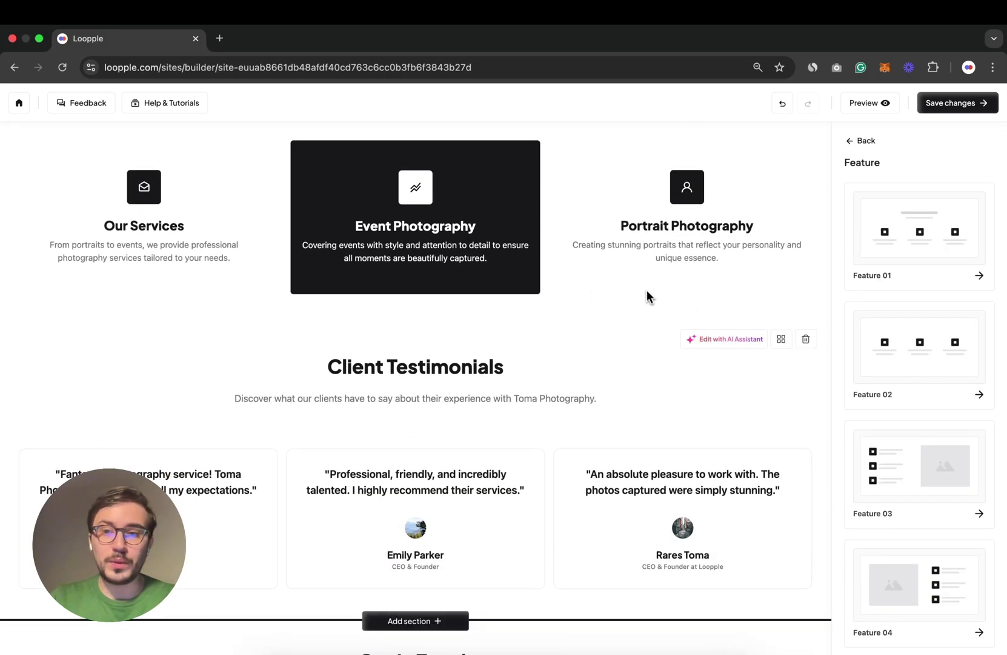
left_click(900, 473)
left_click(915, 577)
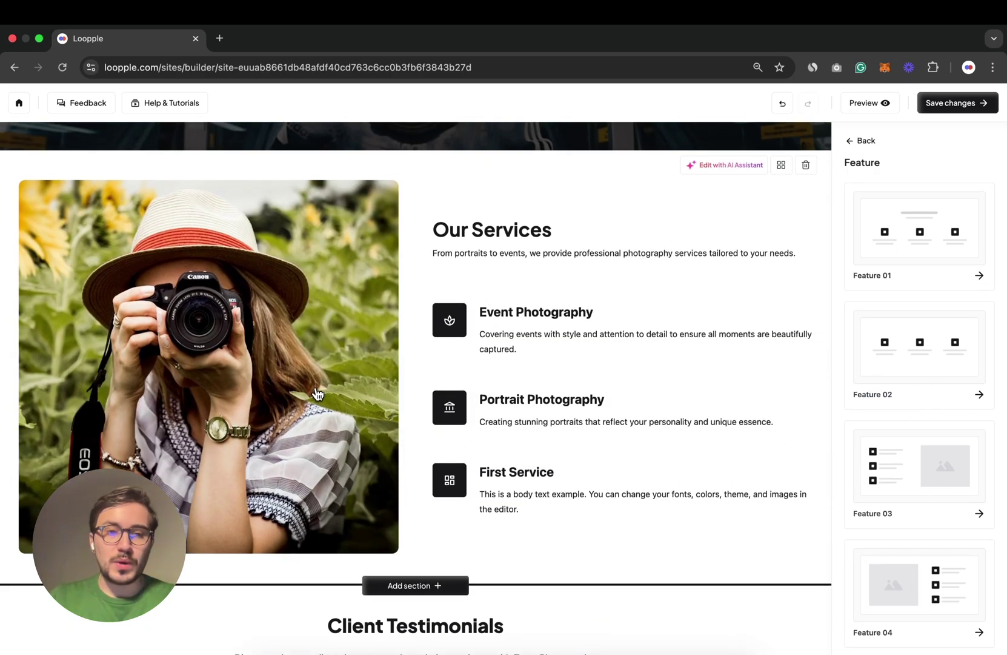
- Replace the Our Services image with the Pexels stock photo of a wooden chair on dark grass
left_click(218, 333)
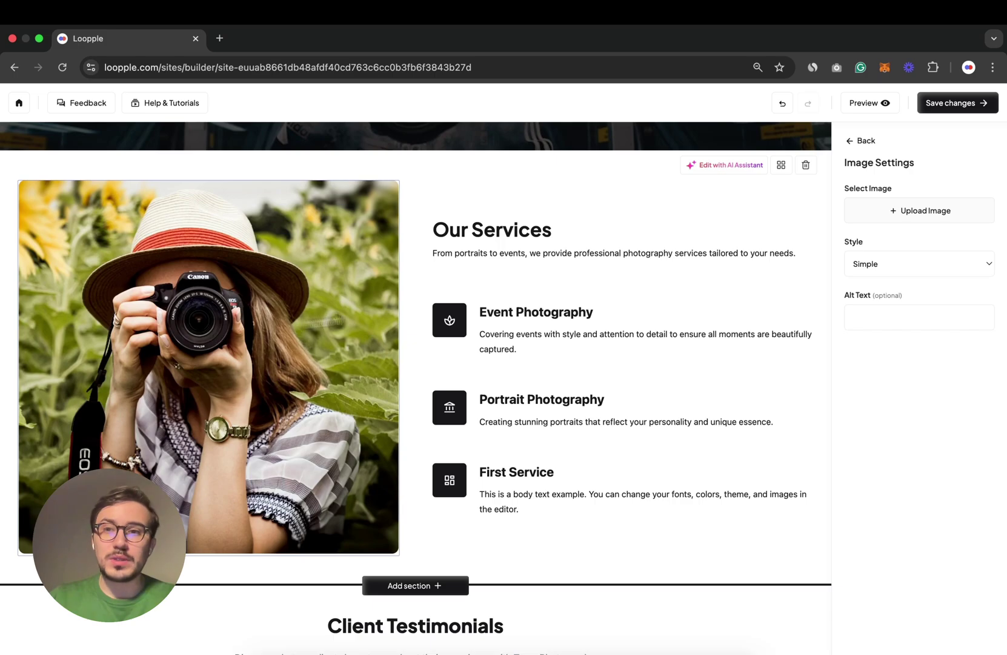
left_click(922, 219)
left_click(579, 330)
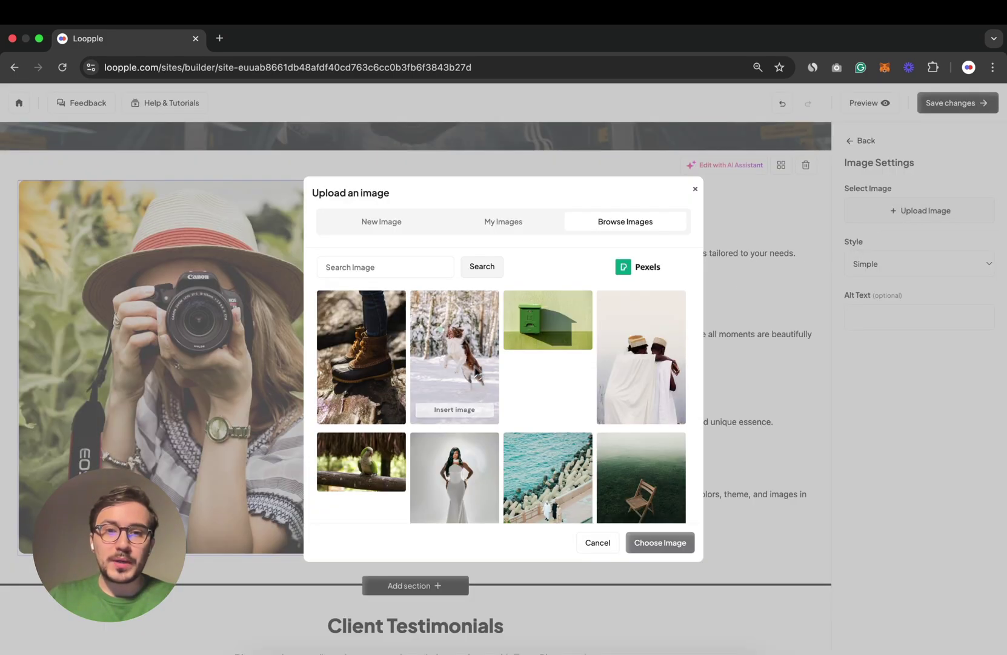
scroll(535, 482, "down", 1)
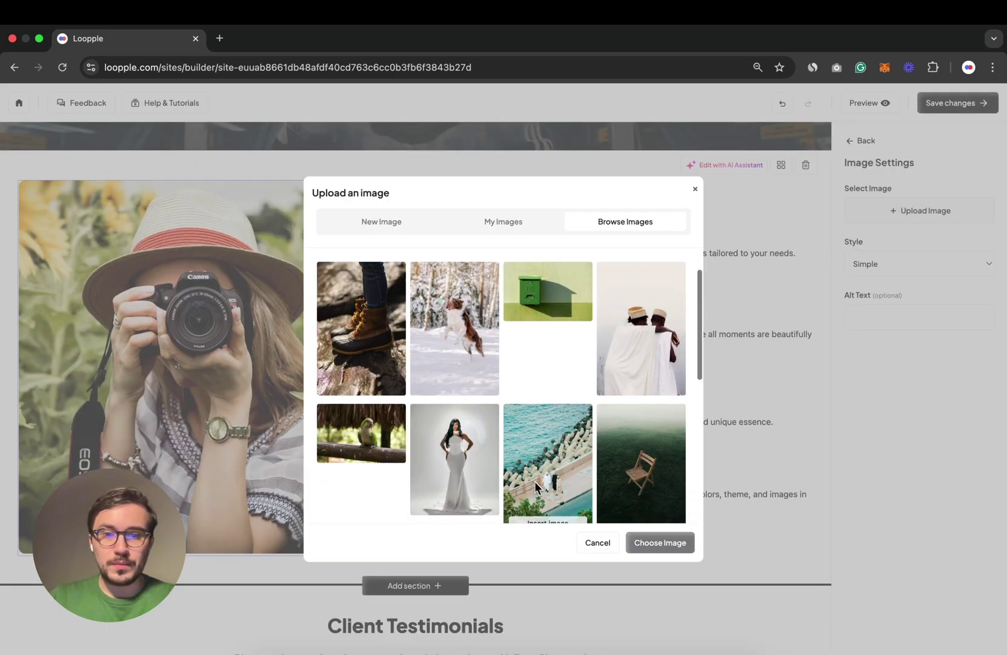
scroll(534, 482, "down", 3)
left_click(650, 468)
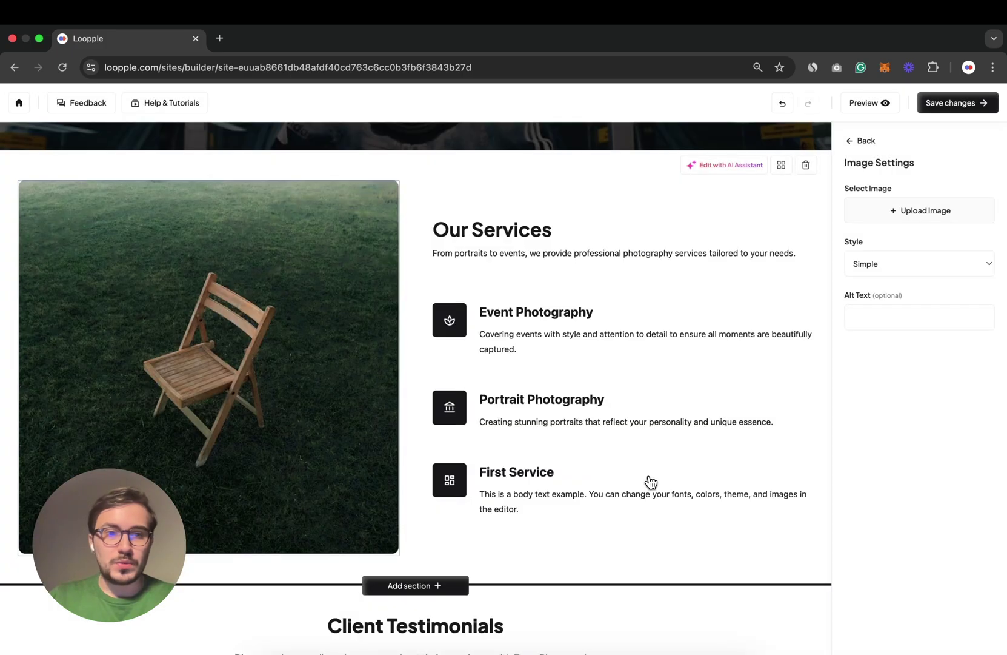
- Add a Gallery 01 section between the Client Testimonials and Get in Touch sections
scroll(380, 360, "up", 2)
scroll(454, 400, "down", 10)
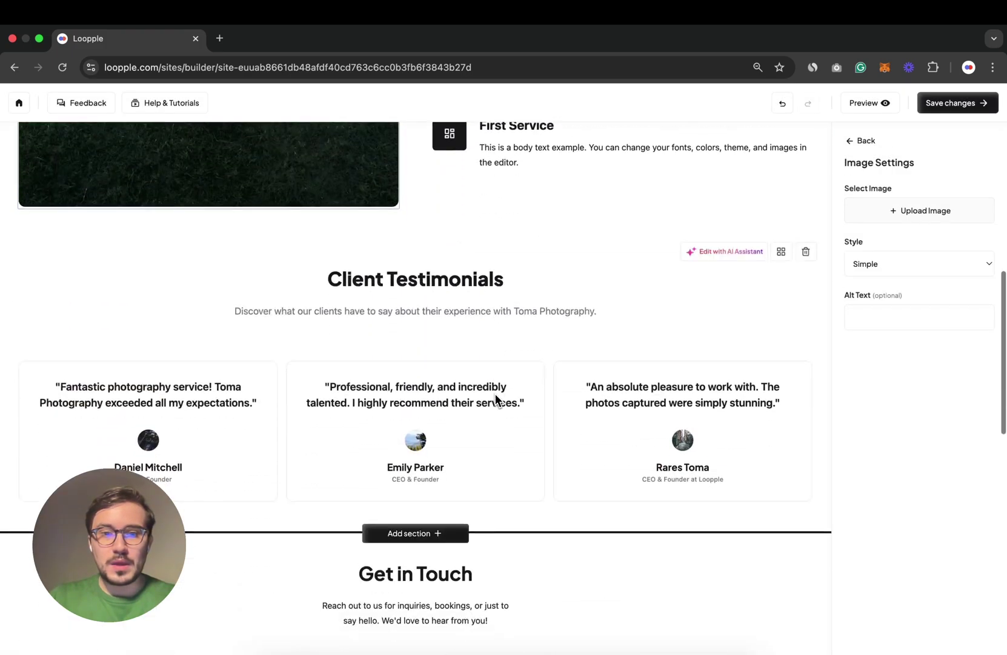
scroll(495, 400, "down", 1)
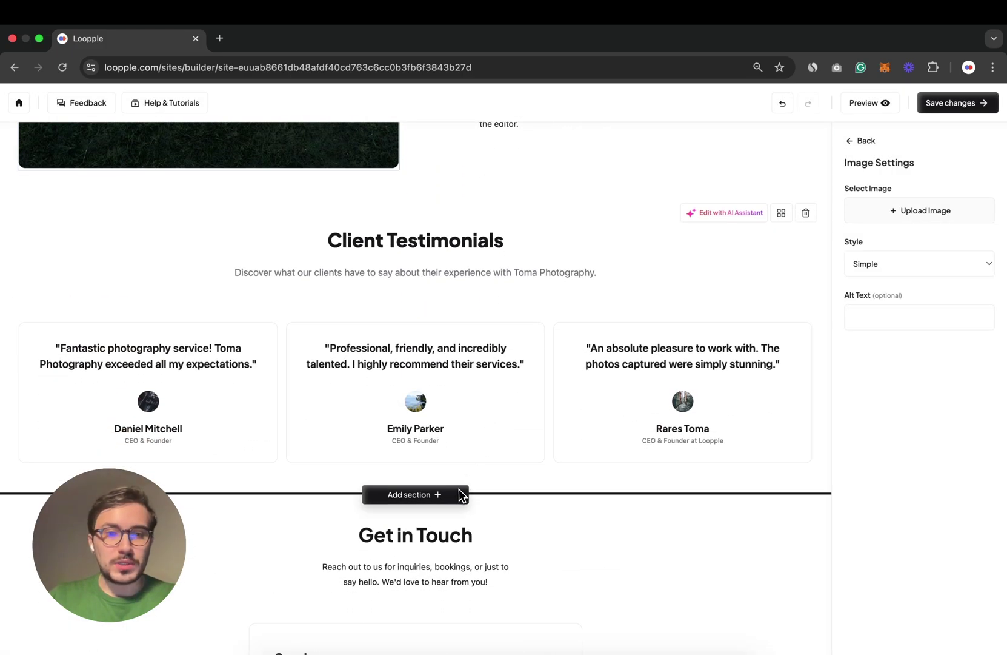
scroll(522, 383, "up", 1)
scroll(520, 382, "down", 2)
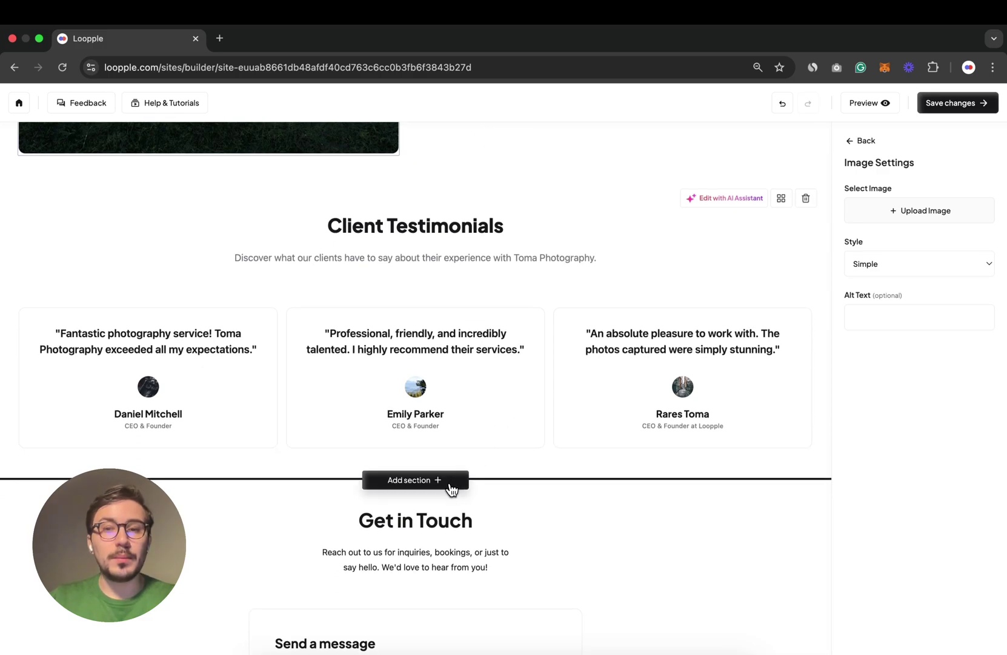
left_click(451, 487)
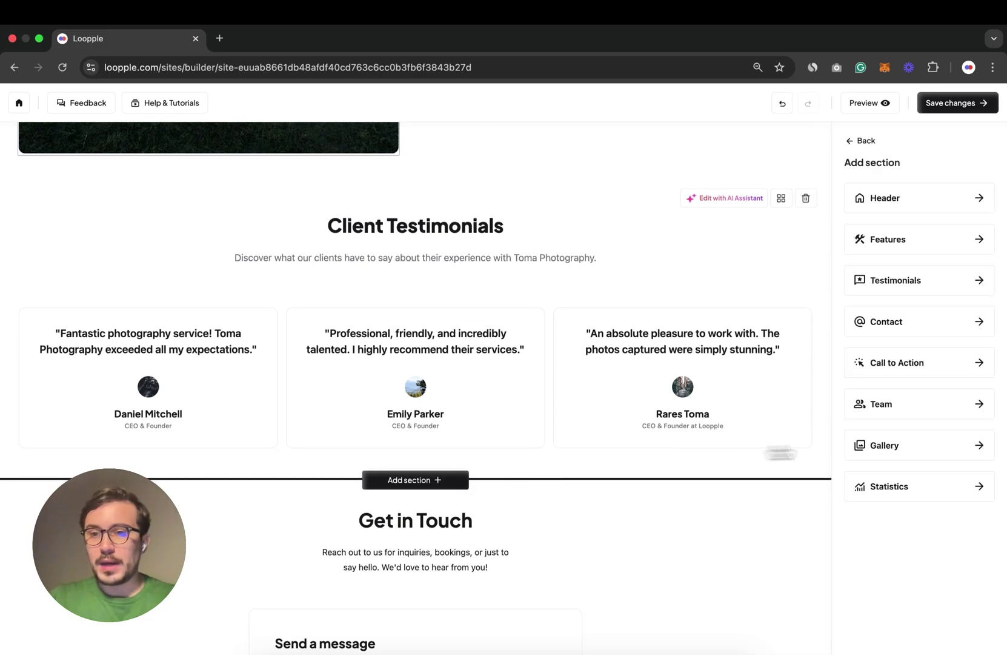
left_click(931, 449)
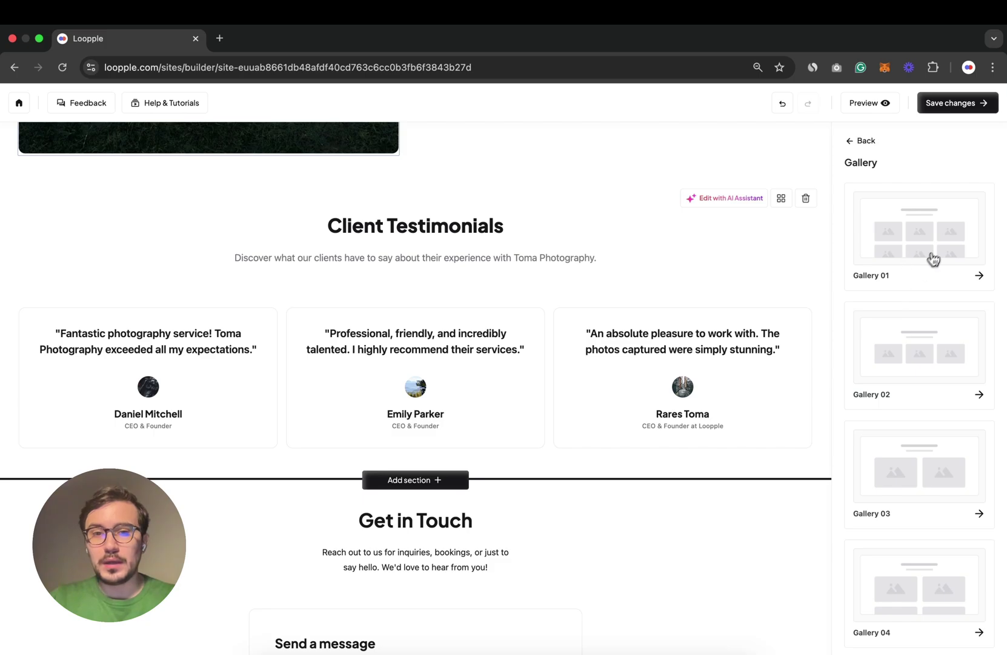
left_click(941, 244)
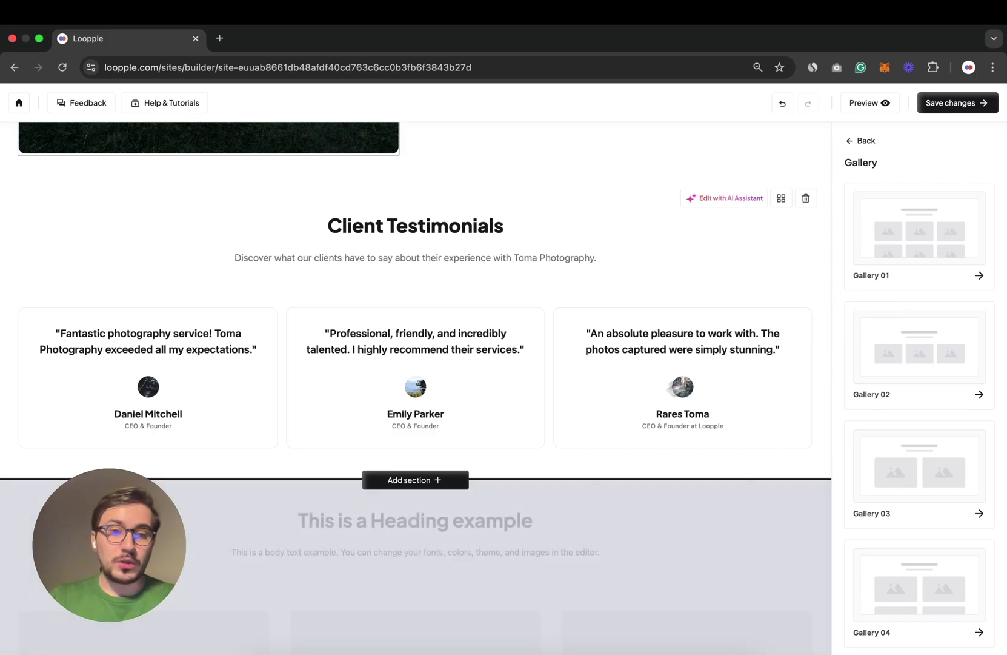
- Fill the first image slot of the Capturing Moments gallery with the stock photo of a sunlit orange building facade
scroll(634, 409, "down", 2)
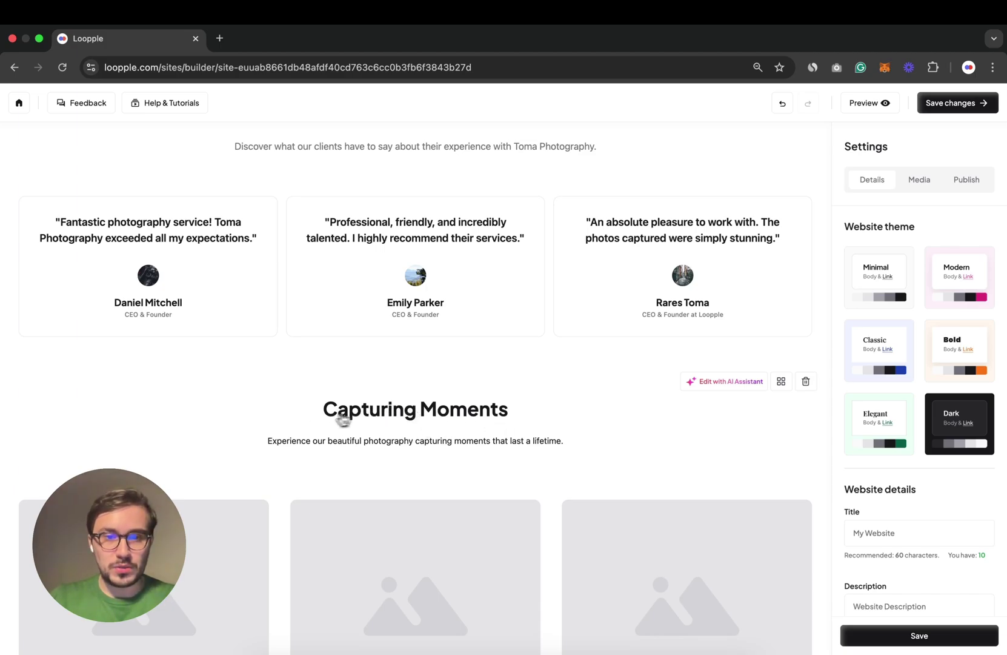
scroll(456, 423, "down", 5)
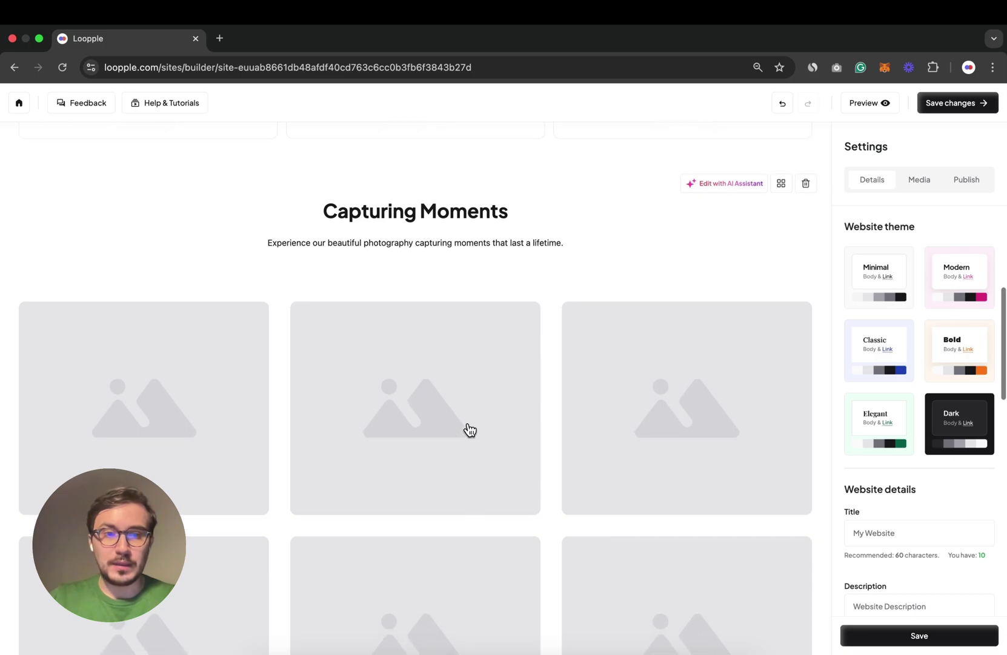
left_click(218, 391)
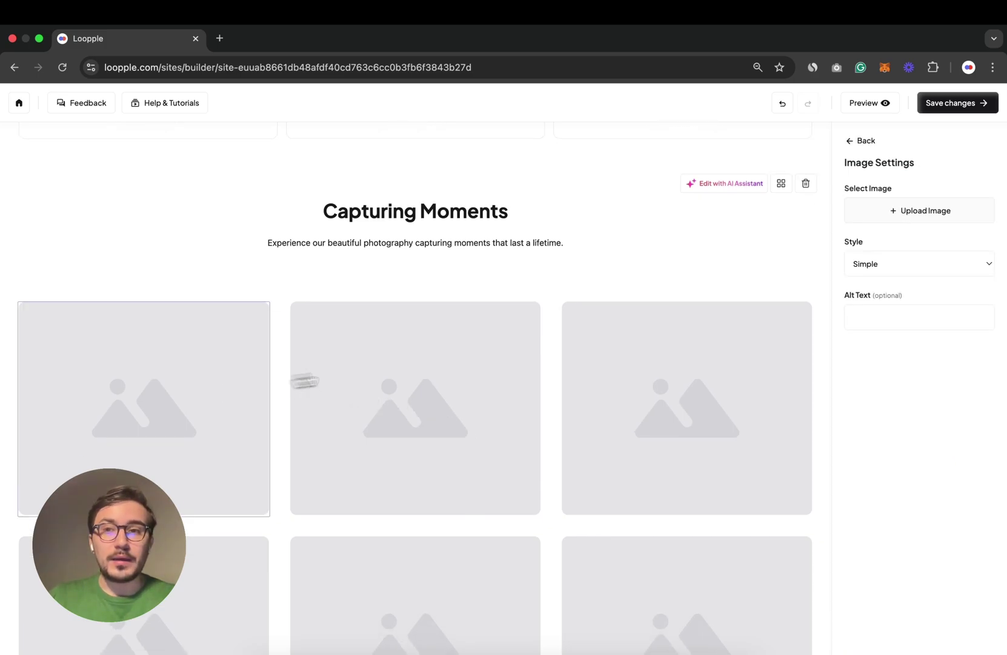
left_click(903, 220)
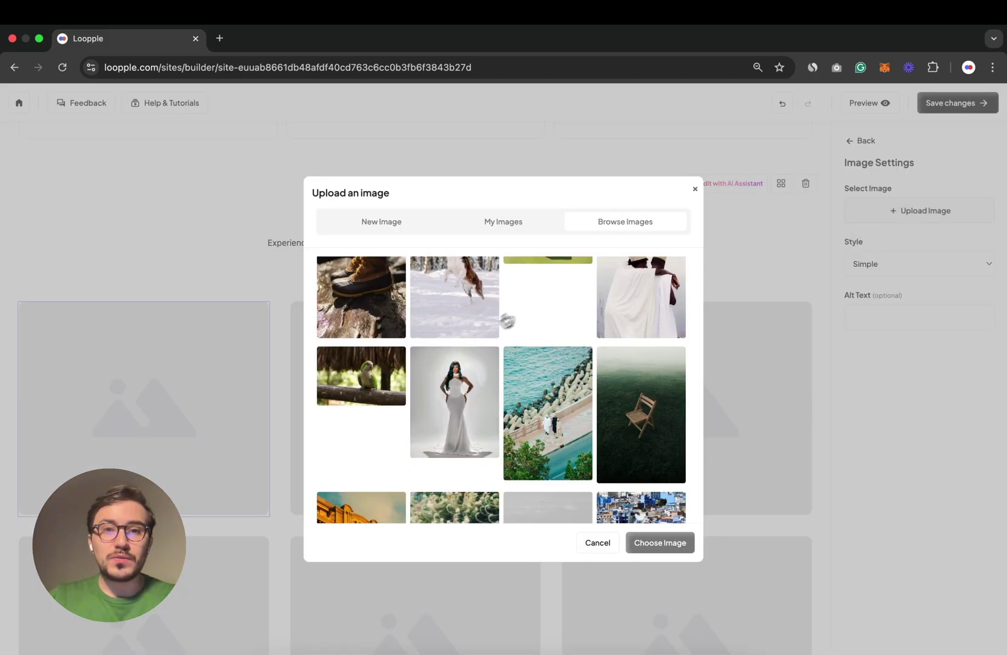
left_click(389, 224)
left_click(509, 316)
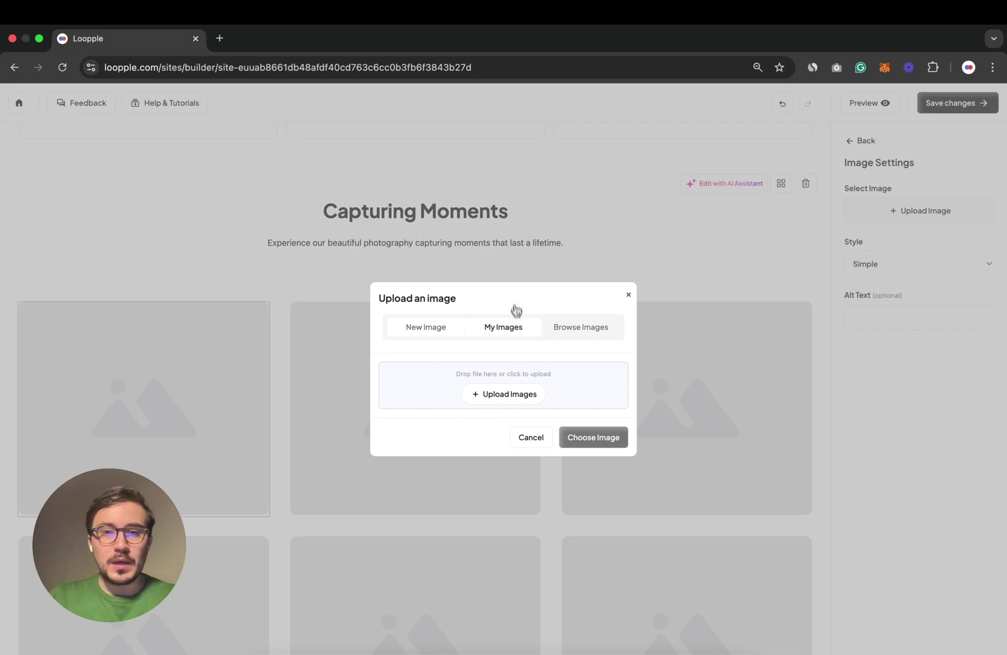
left_click(556, 327)
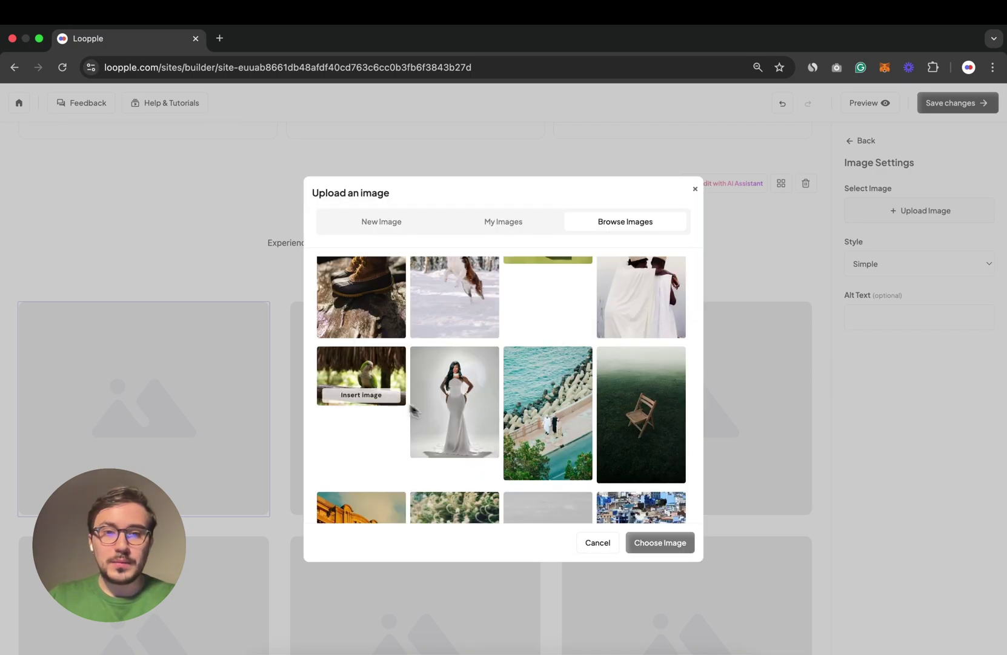
scroll(364, 394, "down", 3)
left_click(376, 466)
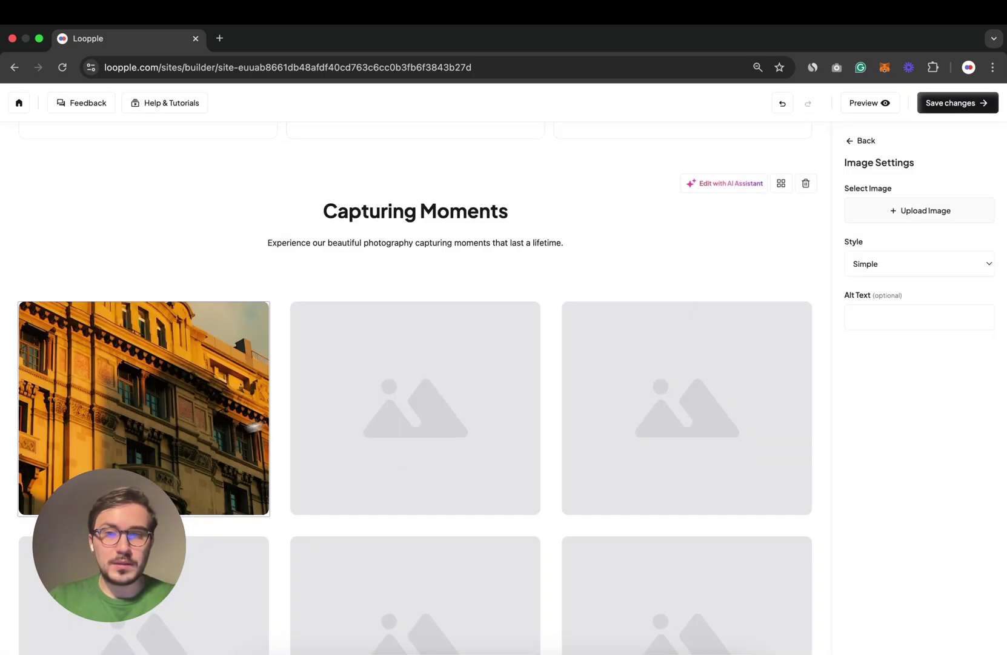
- Review the rest of the page from the gallery through the Get in Touch form to the Book Your Session Today section
scroll(437, 524, "down", 1)
scroll(437, 524, "down", 10)
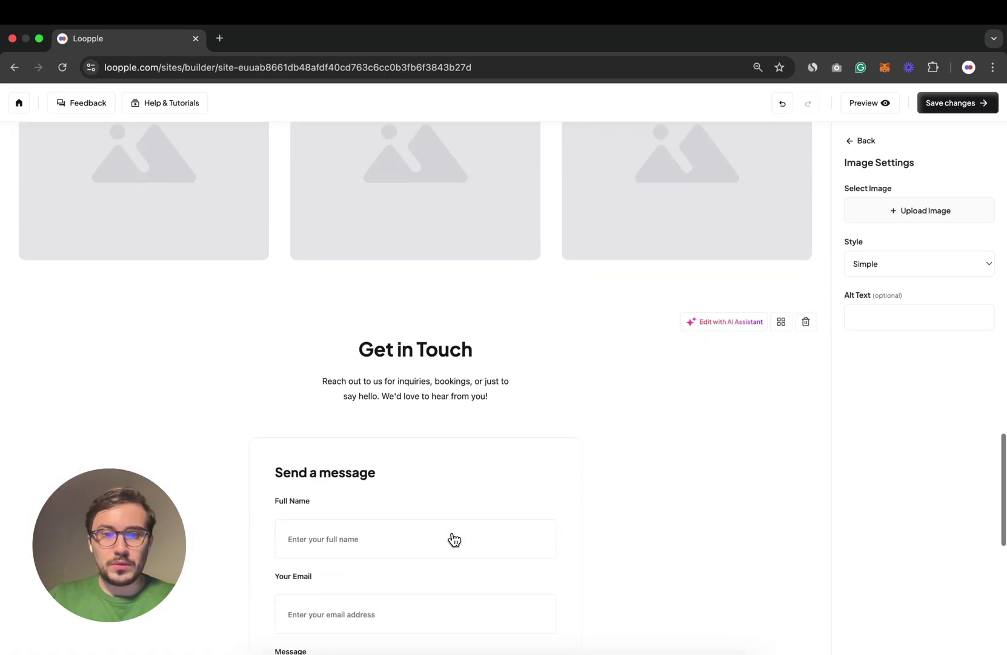
scroll(453, 539, "down", 7)
scroll(452, 538, "up", 3)
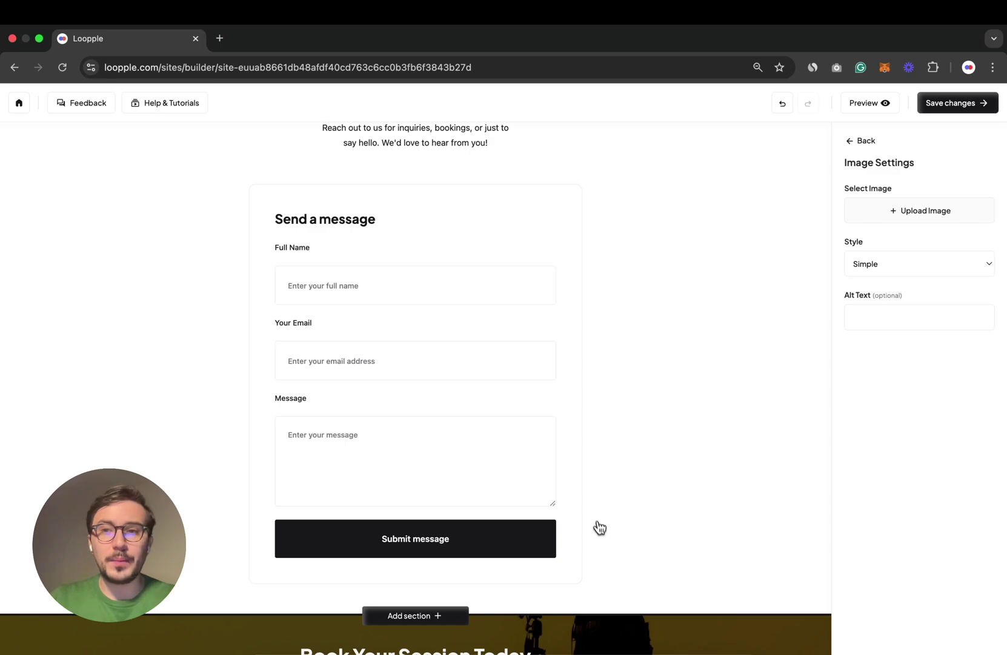
scroll(634, 537, "down", 3)
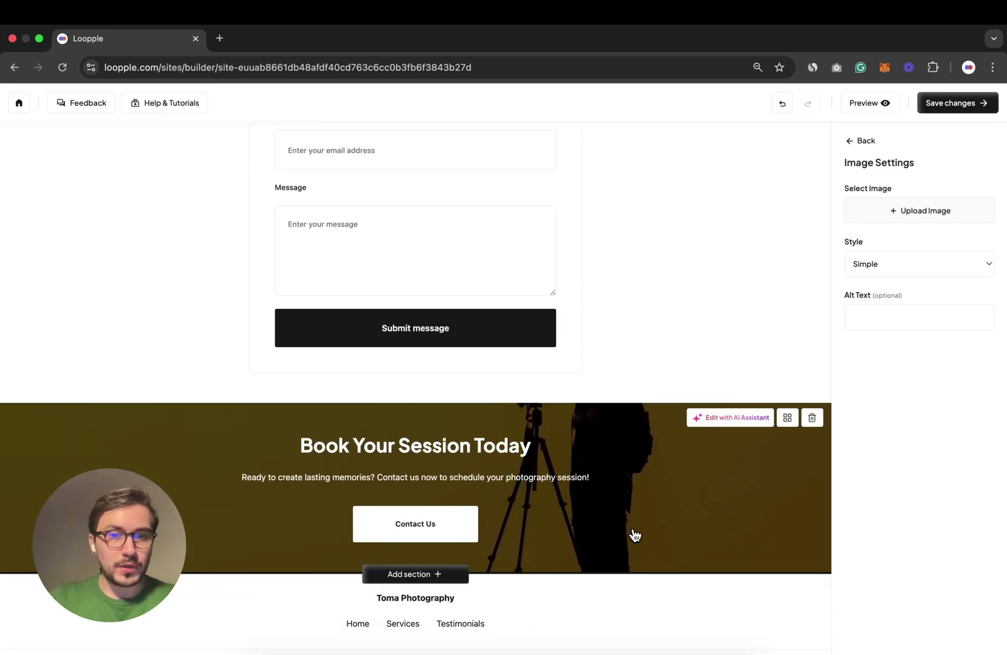
- Ask the AI Assistant for the hero section: "I want the texts to refer to a local business in bucharest"
scroll(633, 534, "up", 15)
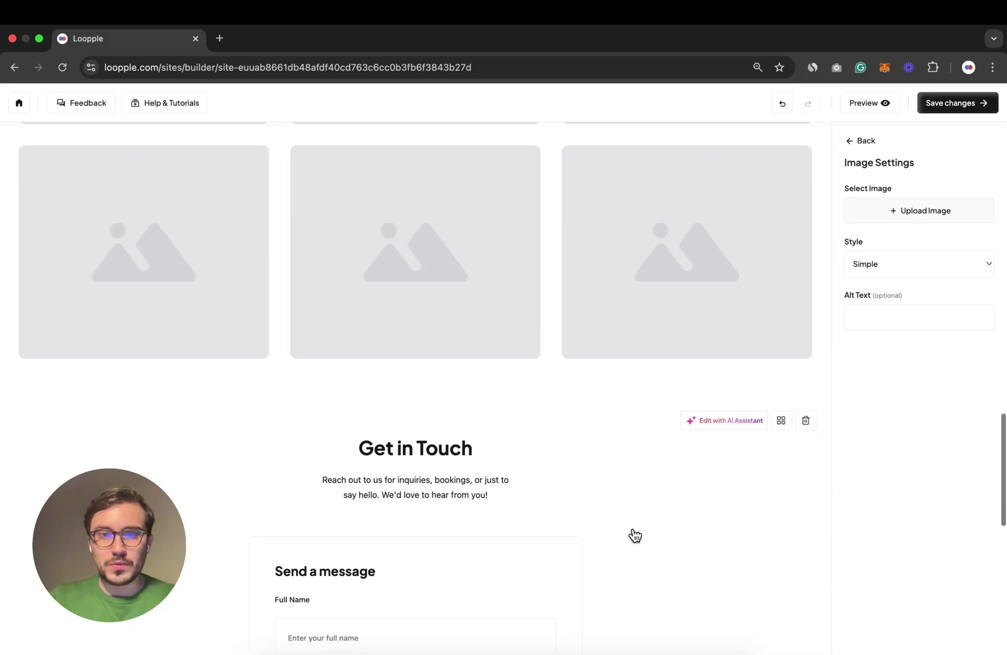
scroll(633, 535, "up", 20)
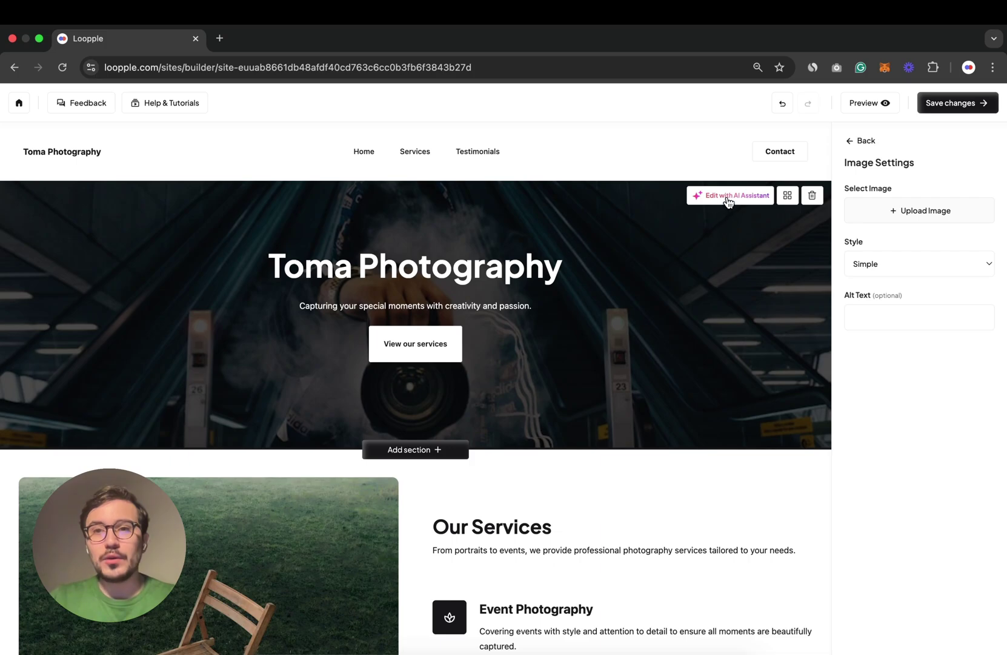
left_click(728, 202)
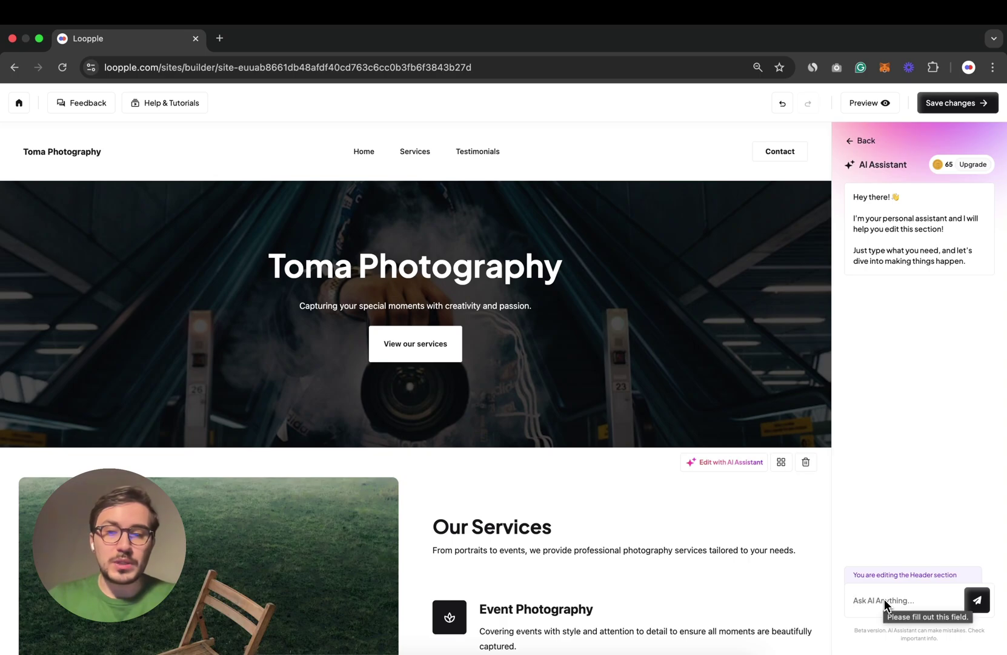
type("I want a")
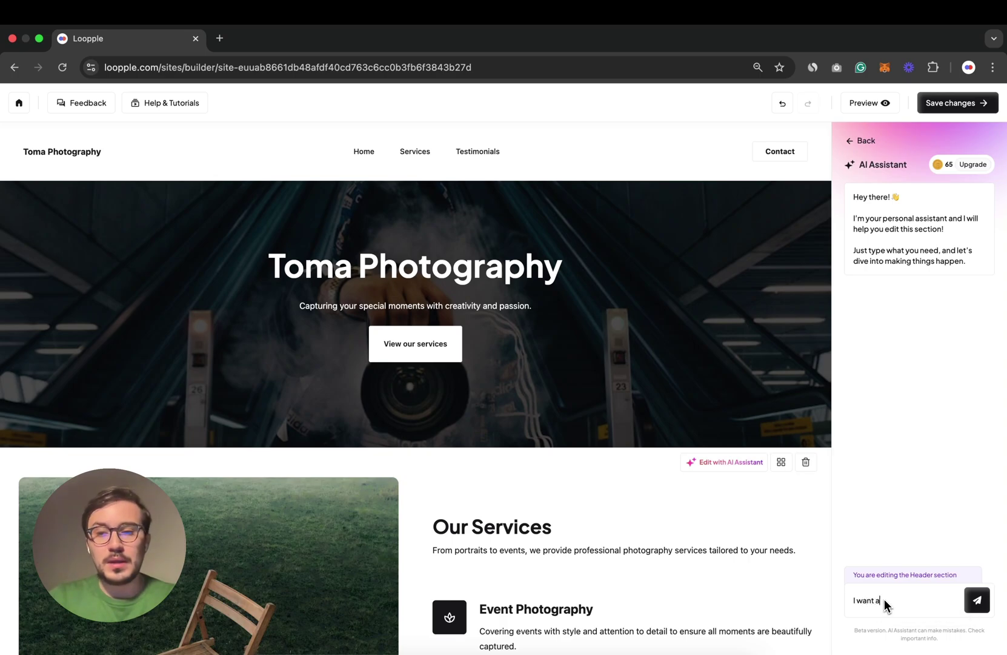
key("BackSpace")
type("the texts to r")
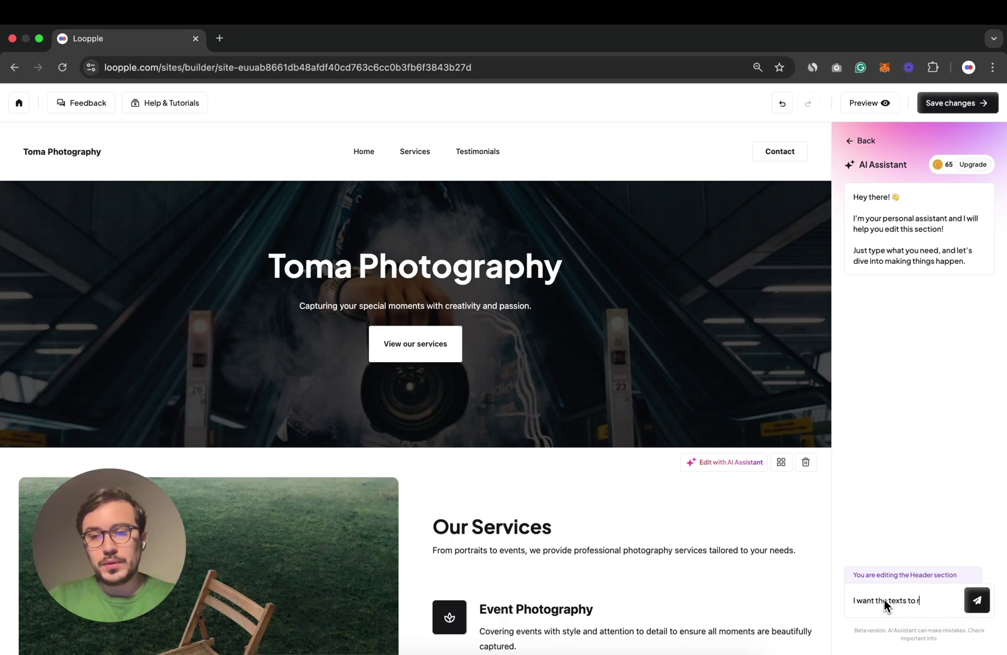
type("efer to")
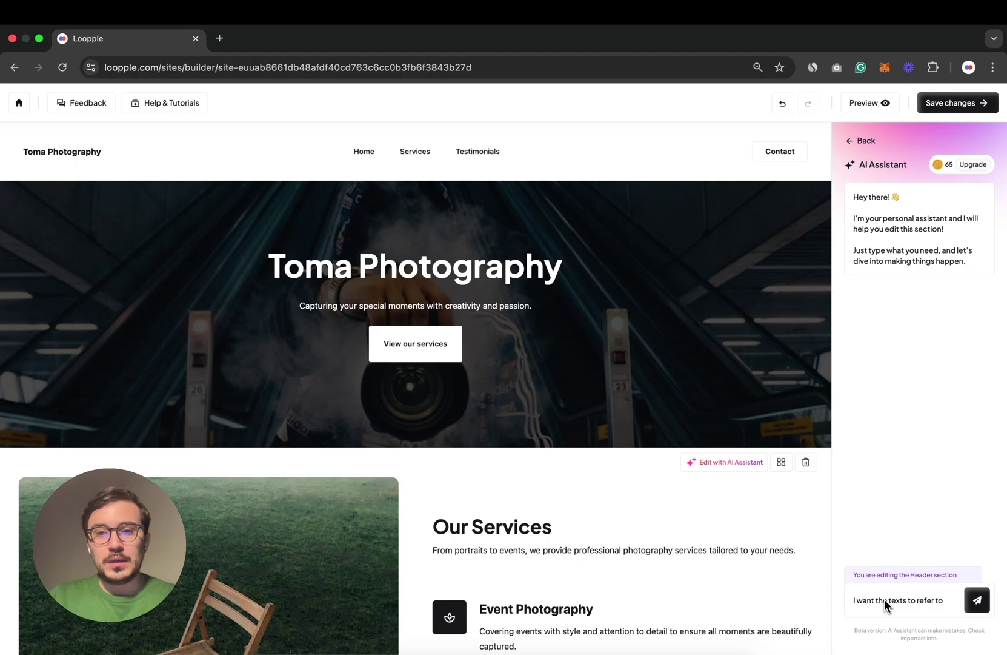
type(" a local bus")
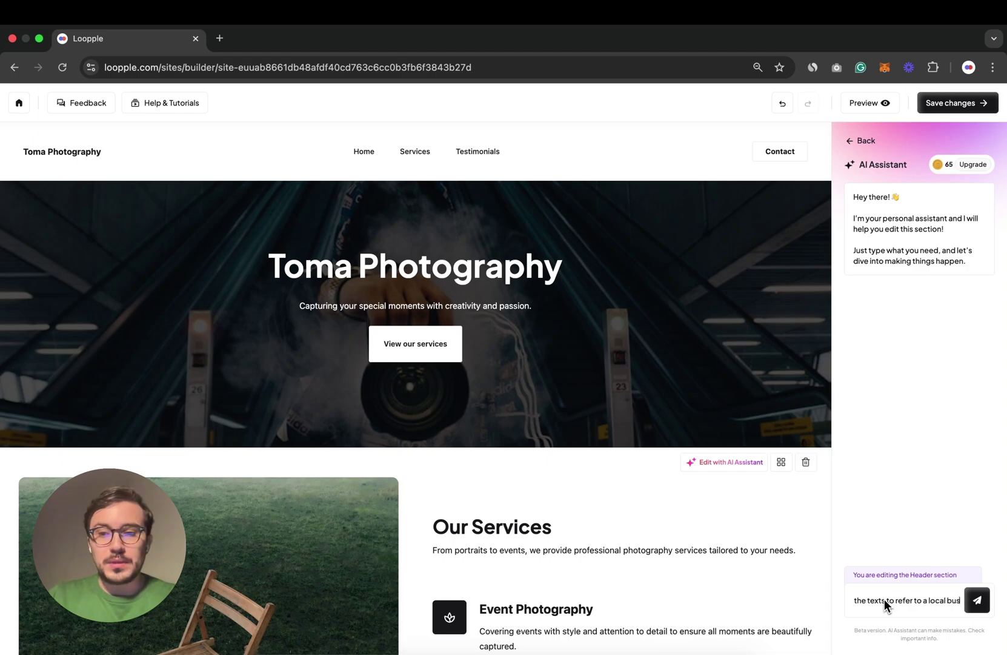
type("iness in bucharest")
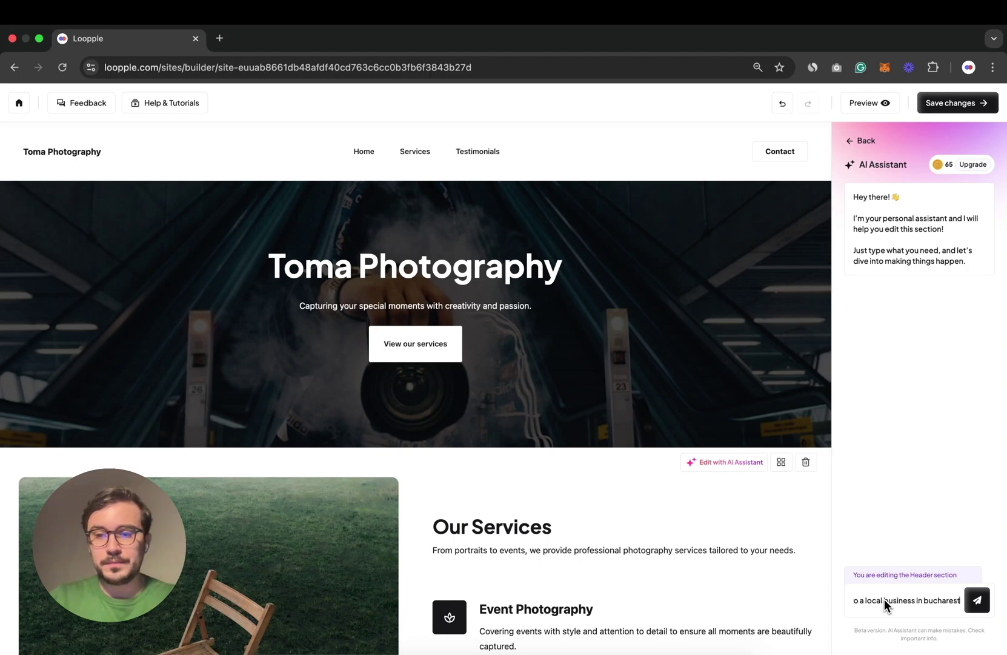
key("Return")
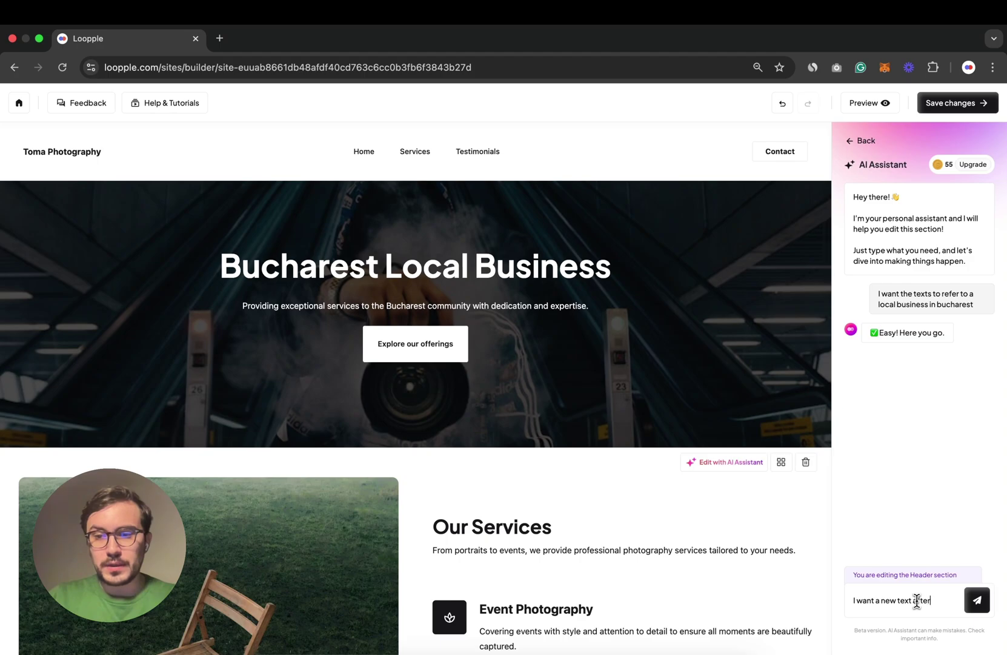
- Ask the AI Assistant for the hero section: "I want a new text after the main one the same dimension"
type("main one the")
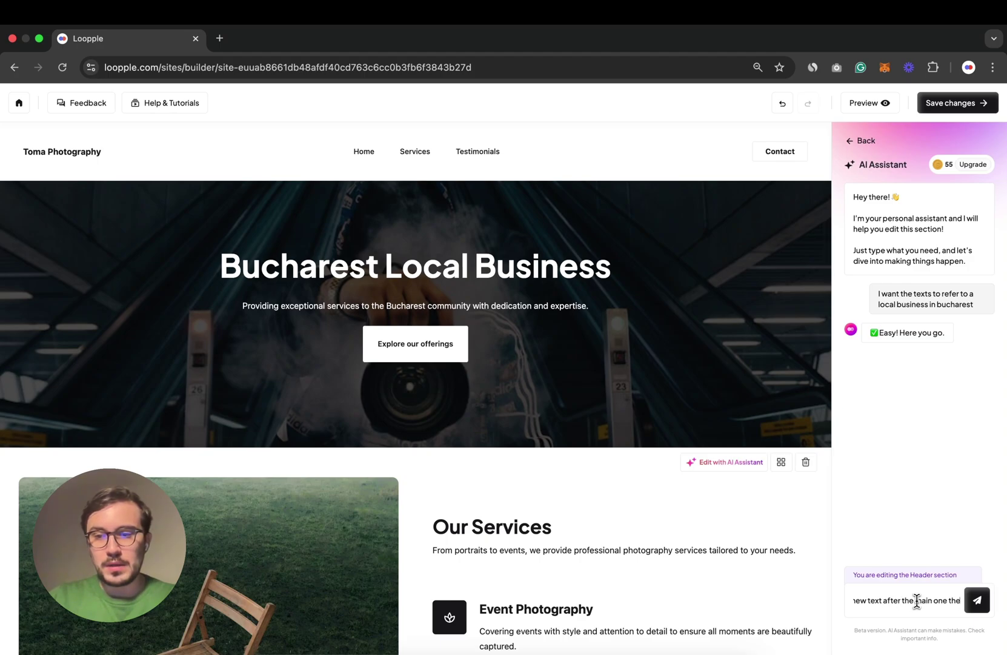
type(" same si")
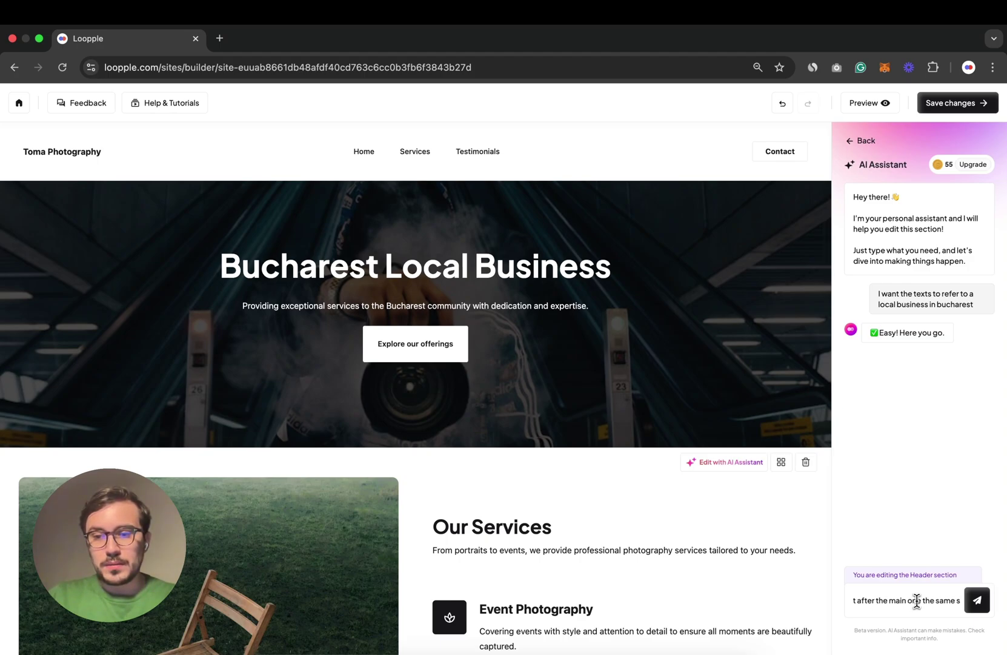
key("BackSpace")
type("dimension")
key("Return")
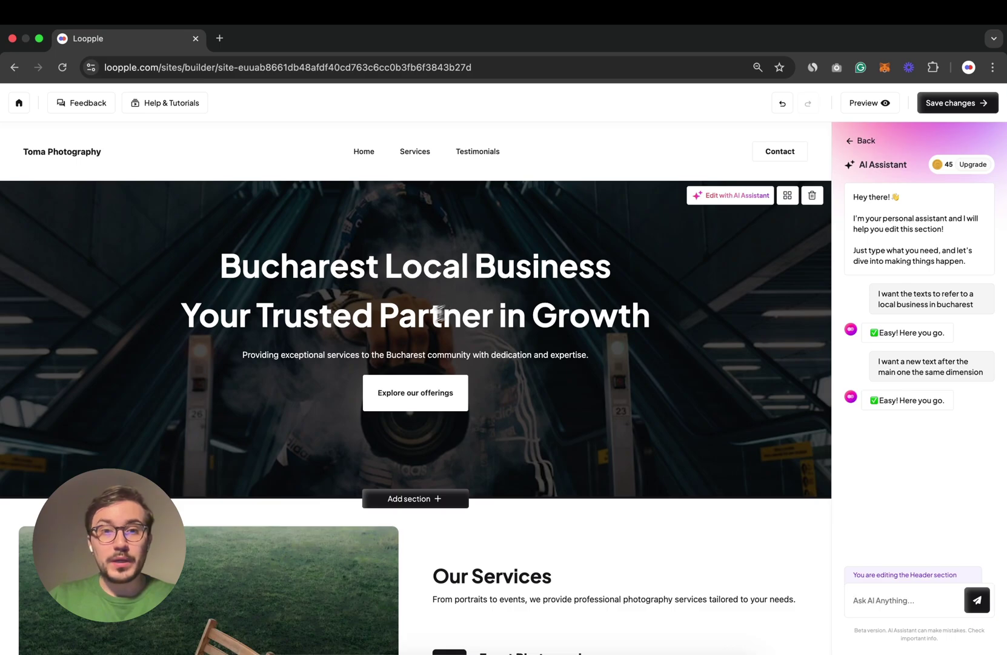
- Replace the second hero heading's text with "My business is here to help you"
left_click(459, 321)
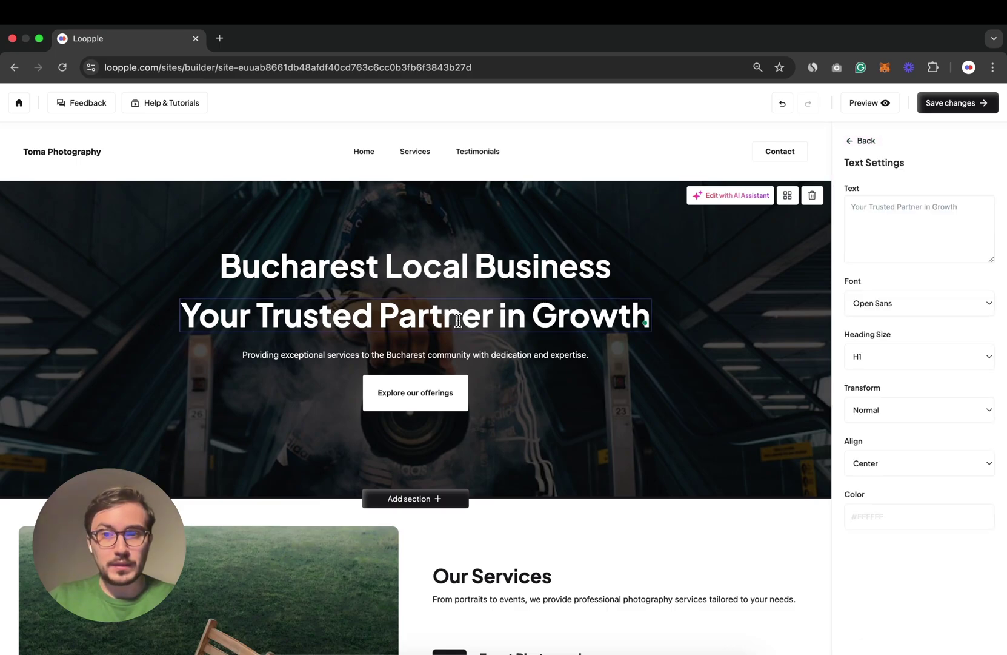
scroll(534, 380, "down", 2)
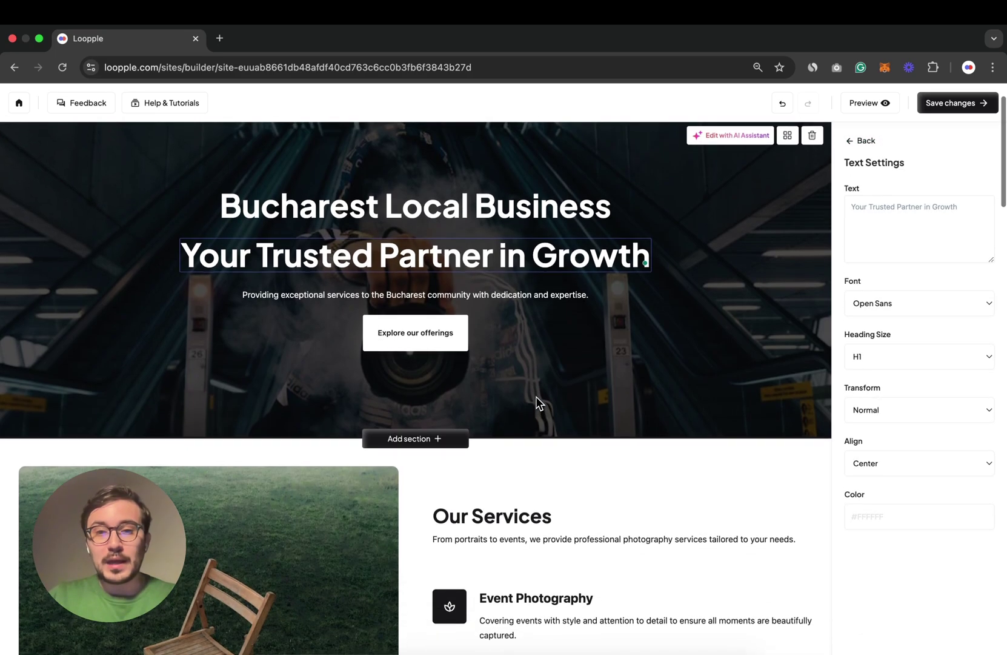
scroll(517, 441, "down", 8)
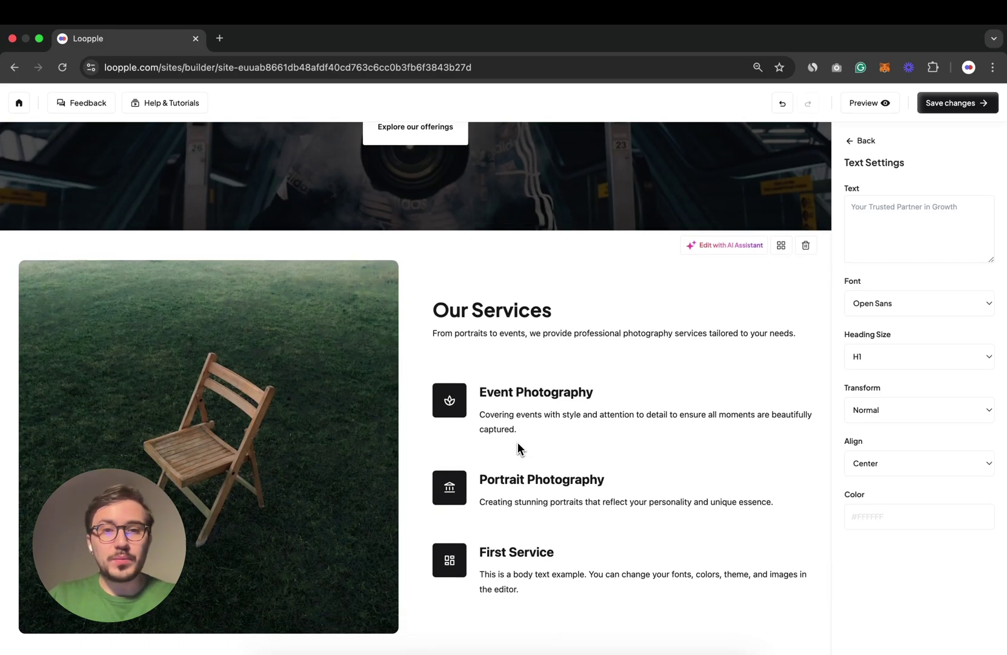
scroll(518, 441, "up", 5)
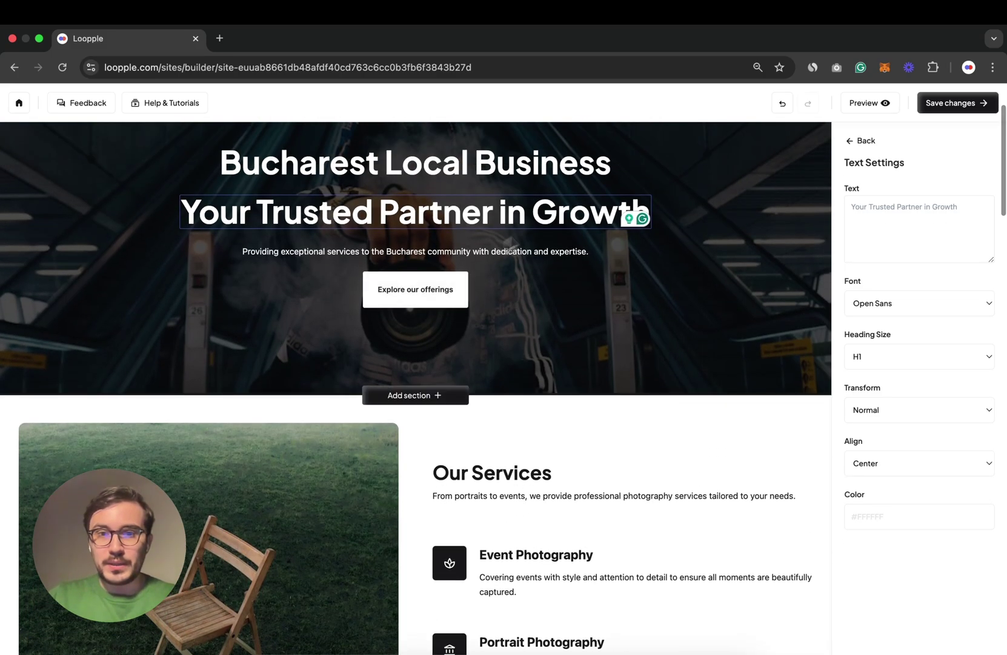
triple_click(509, 219)
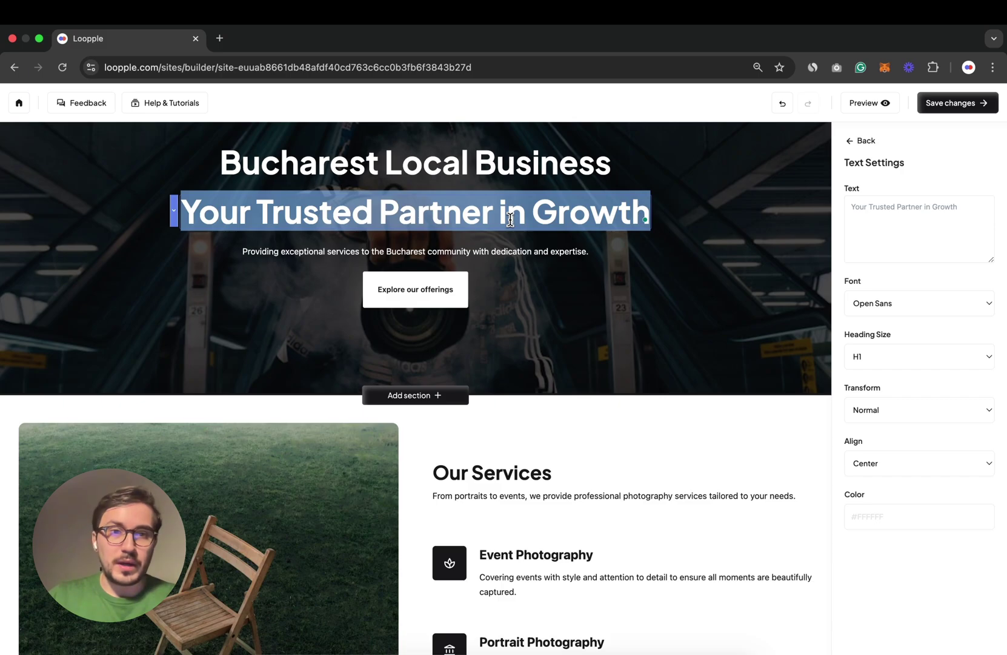
type("My business in")
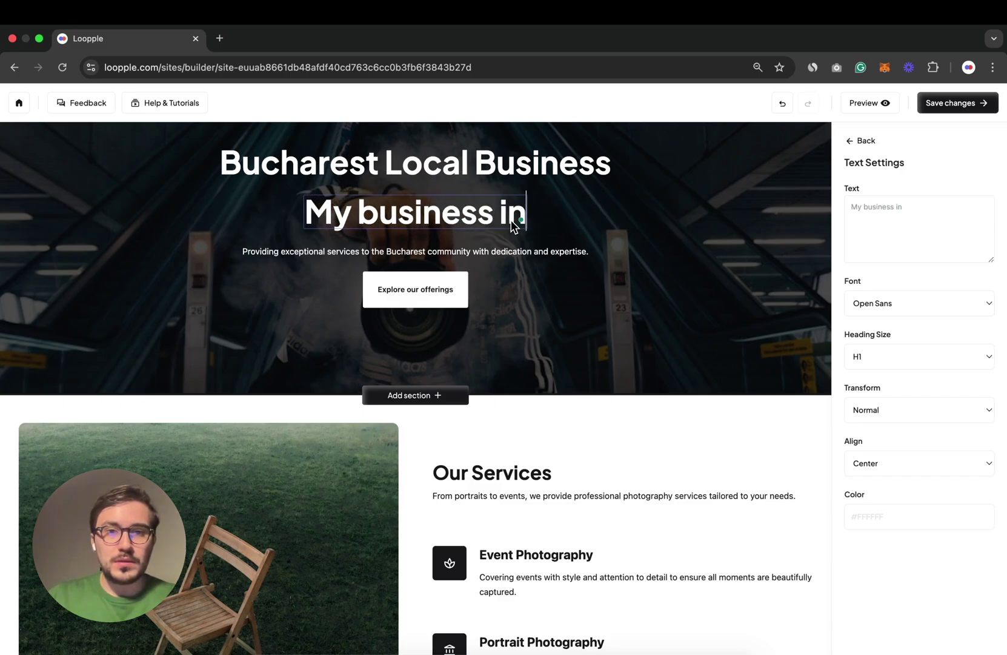
key("BackSpace")
type("s here to he")
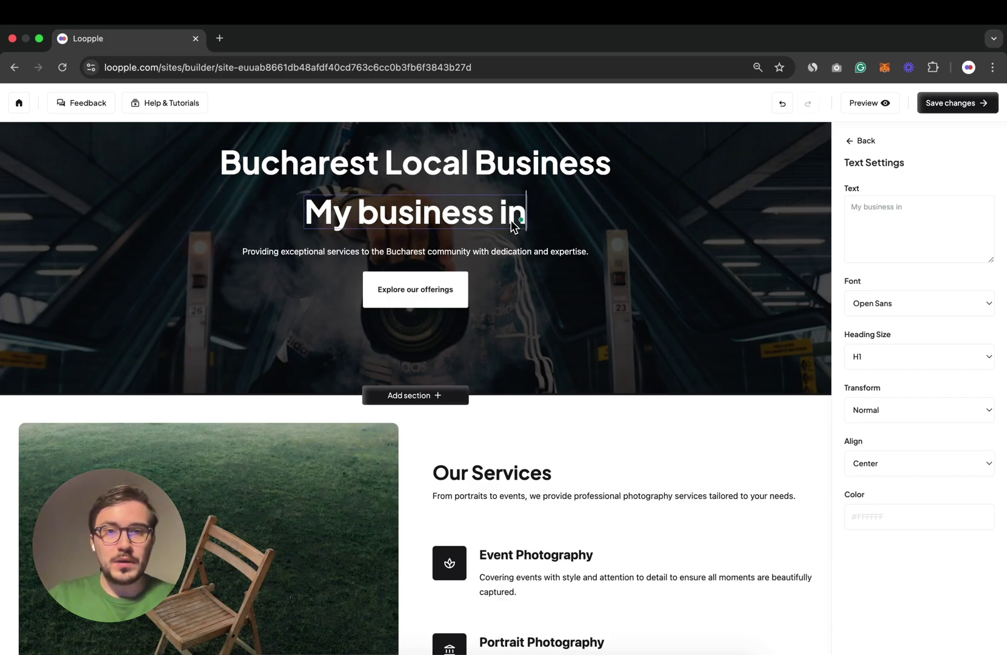
type("lp you")
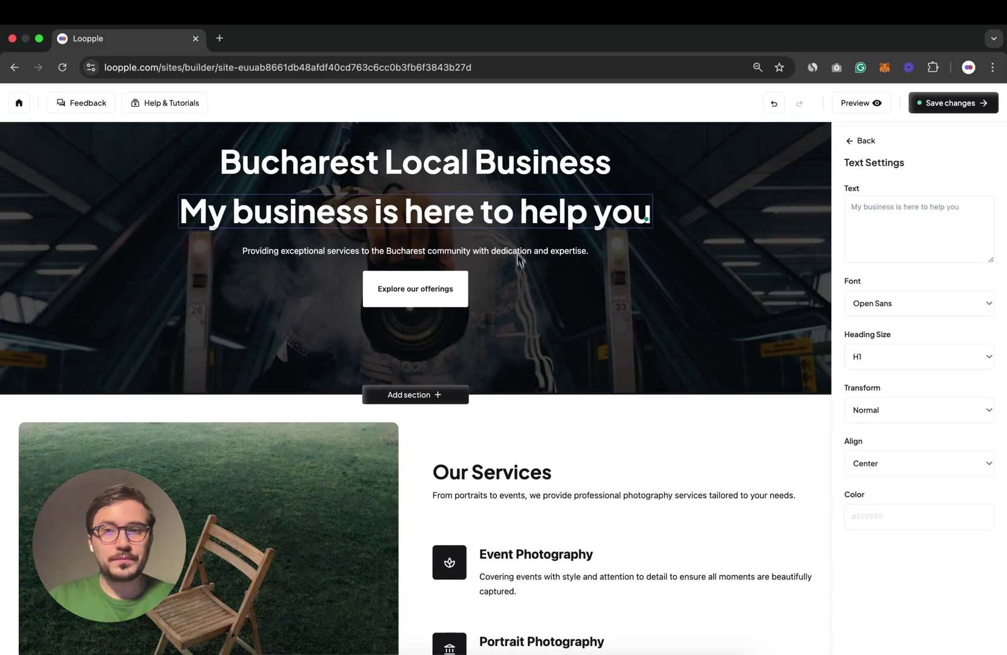
- Preview the website in desktop, tablet and mobile sizes, examining the mobile page's sections
scroll(521, 280, "down", 8)
scroll(521, 279, "down", 10)
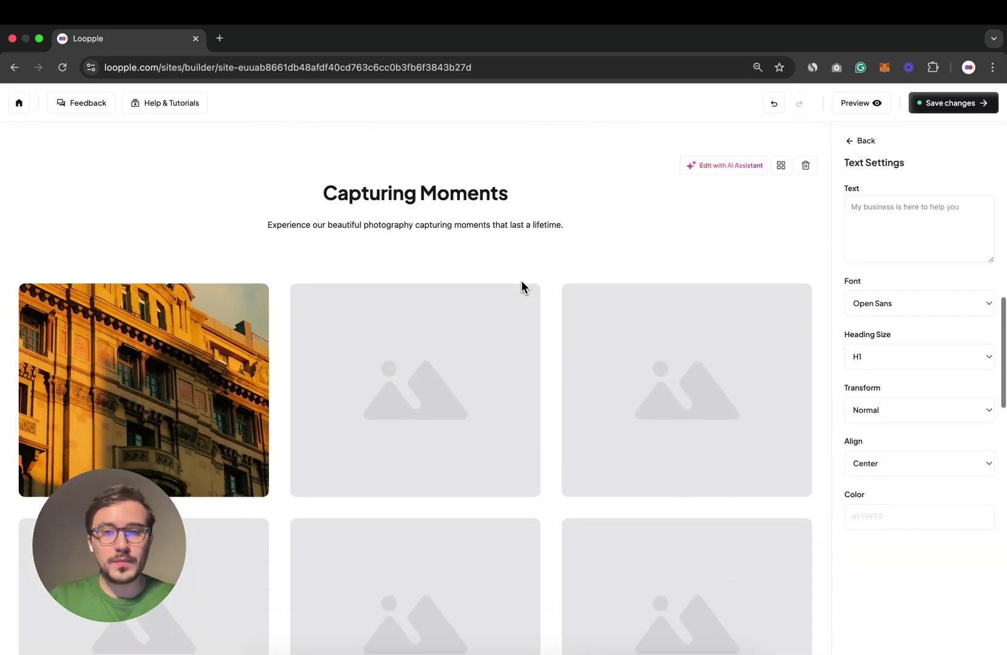
scroll(522, 280, "up", 18)
scroll(522, 280, "down", 1)
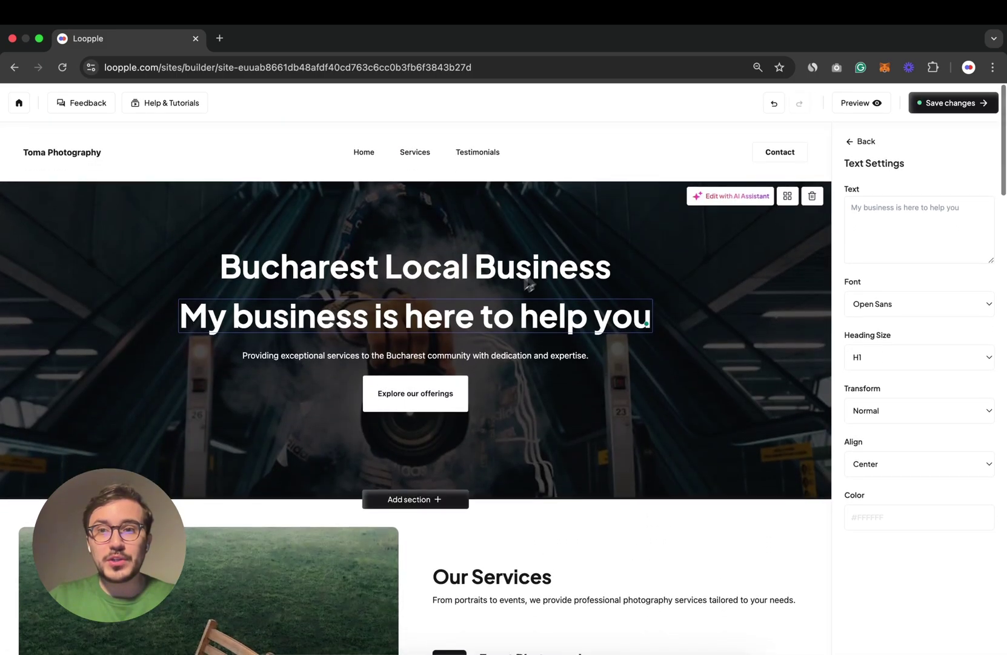
left_click(858, 103)
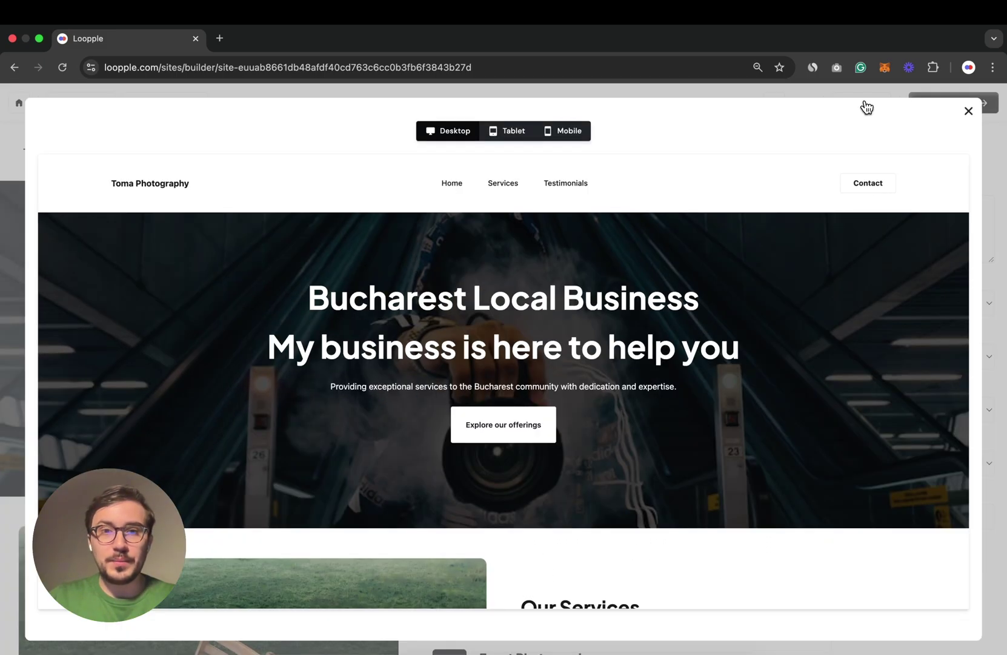
left_click(514, 136)
left_click(569, 136)
scroll(549, 376, "down", 10)
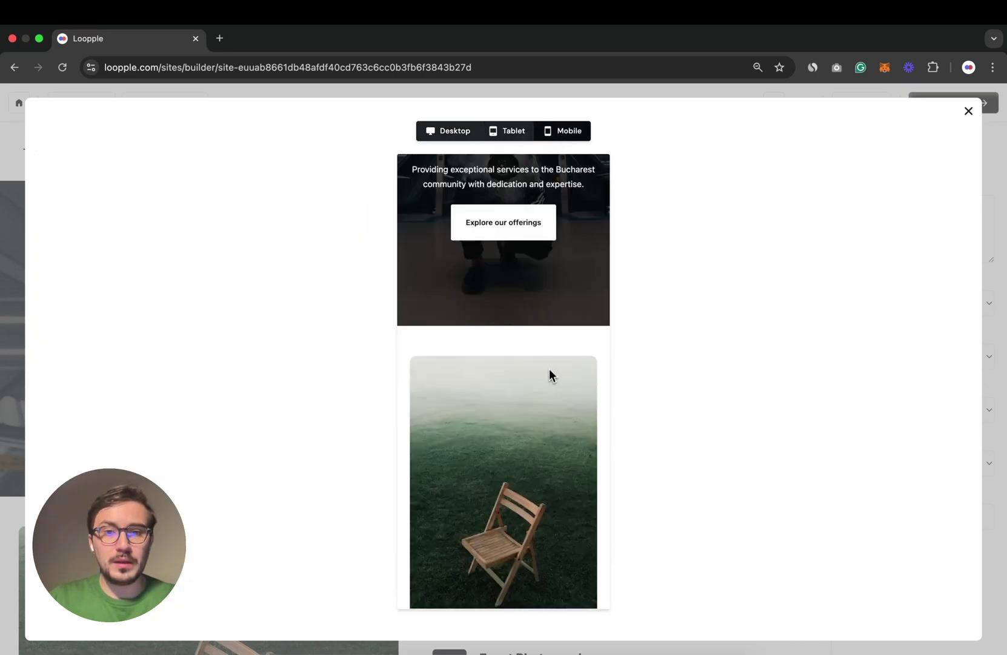
scroll(550, 377, "down", 10)
scroll(549, 377, "up", 20)
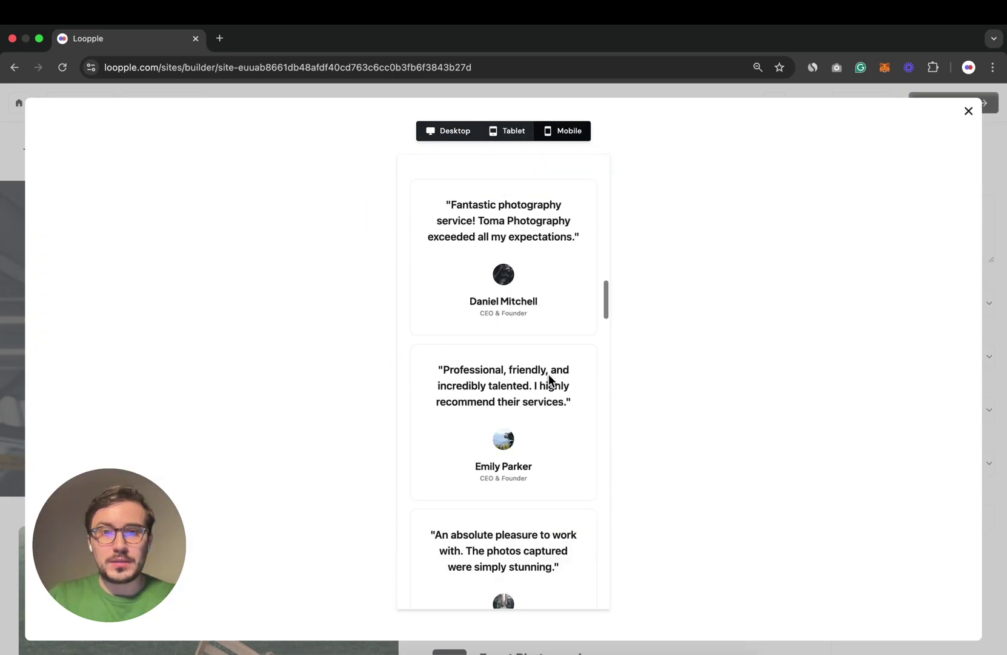
- Close the website preview and publish the site to the loopple.com subdomain "my-business"
left_click(448, 131)
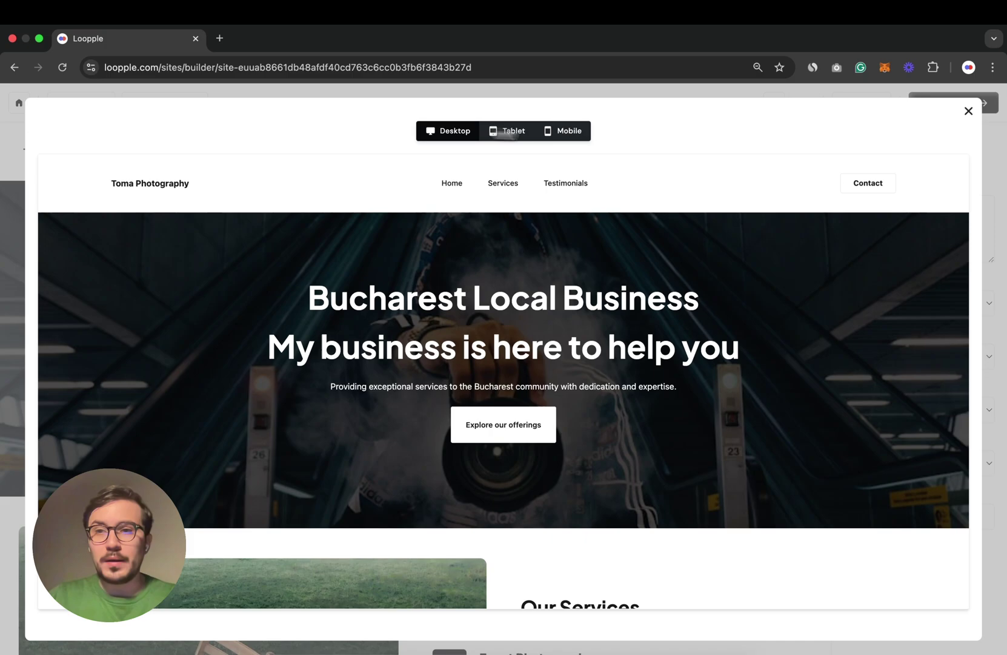
left_click(968, 111)
left_click(970, 116)
left_click(964, 107)
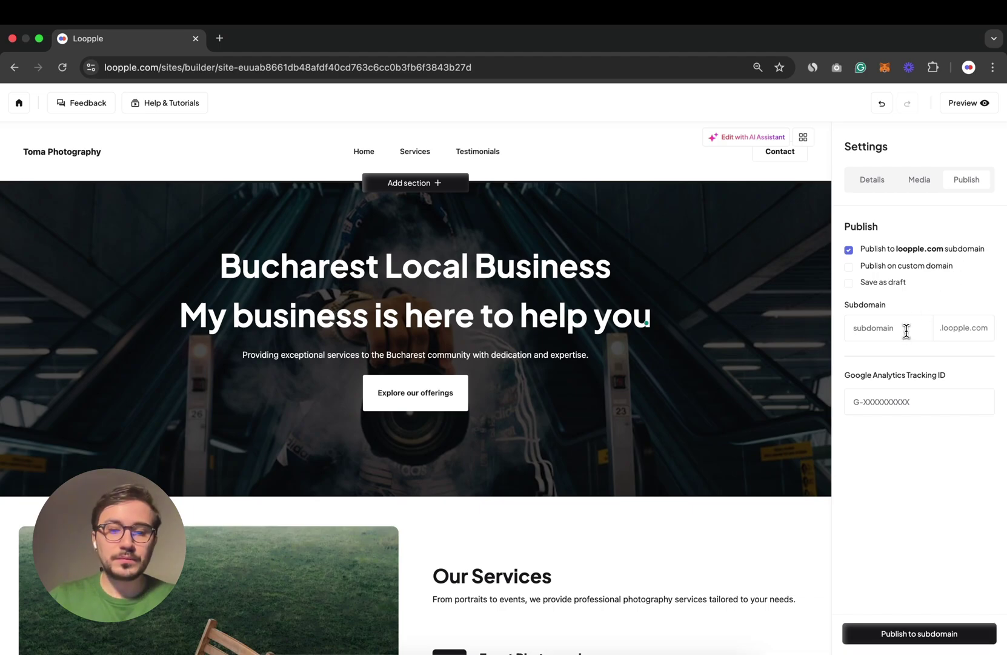
type("my-business")
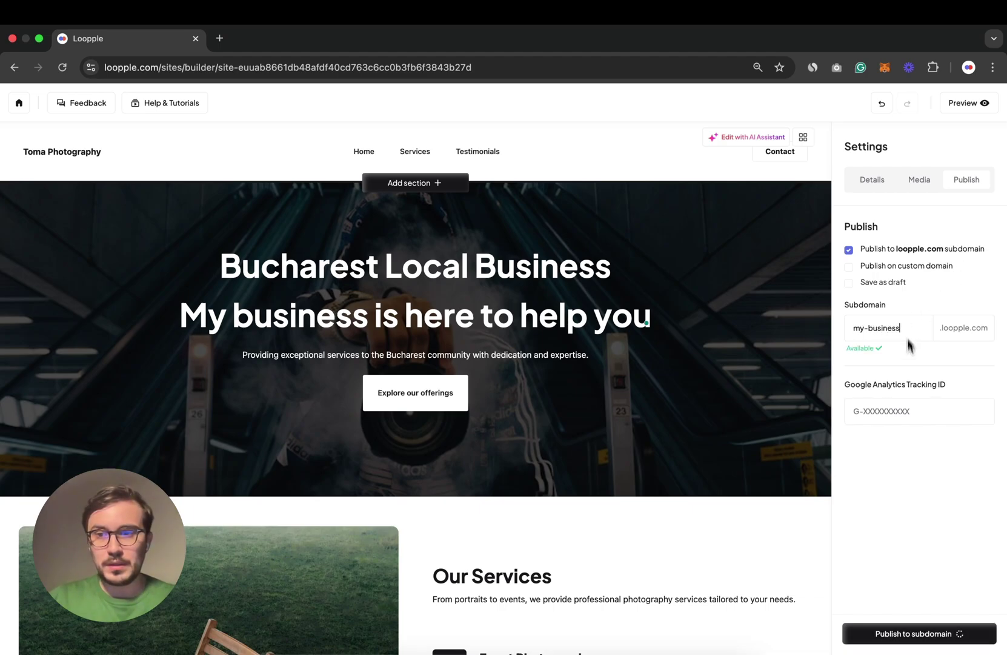
left_click(908, 637)
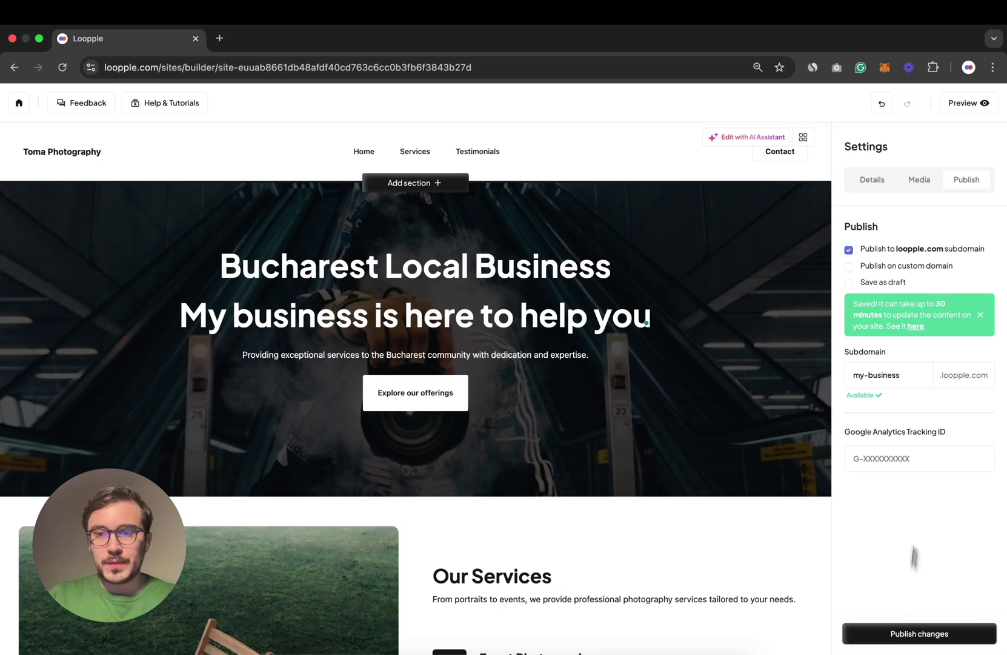
- Open the published my-business.loopple.com site and examine its sections from the hero down to the footer
left_click(916, 327)
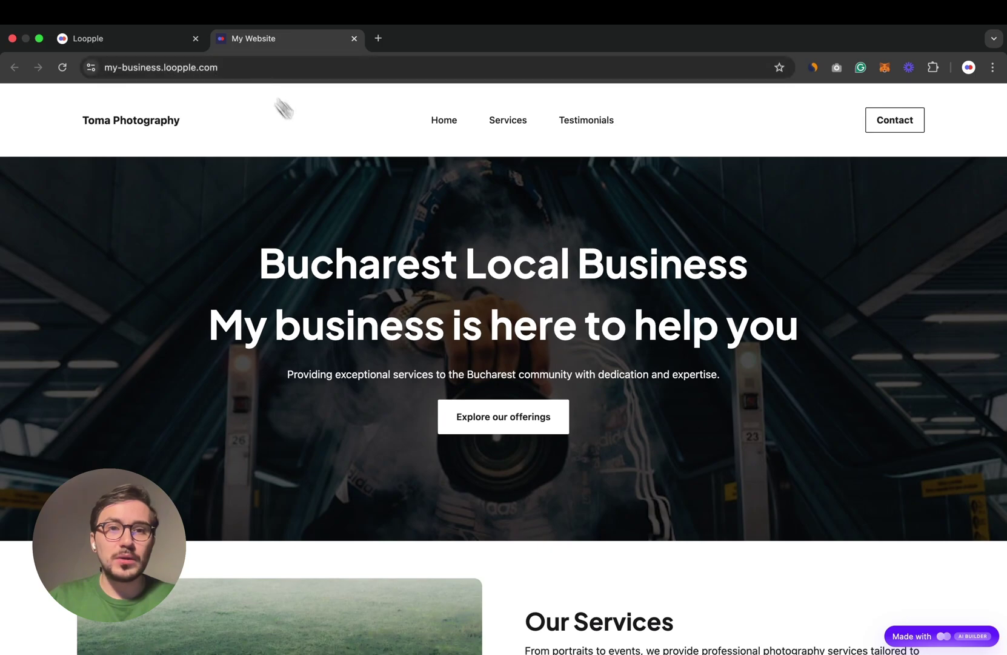
scroll(360, 412, "down", 20)
scroll(360, 417, "down", 20)
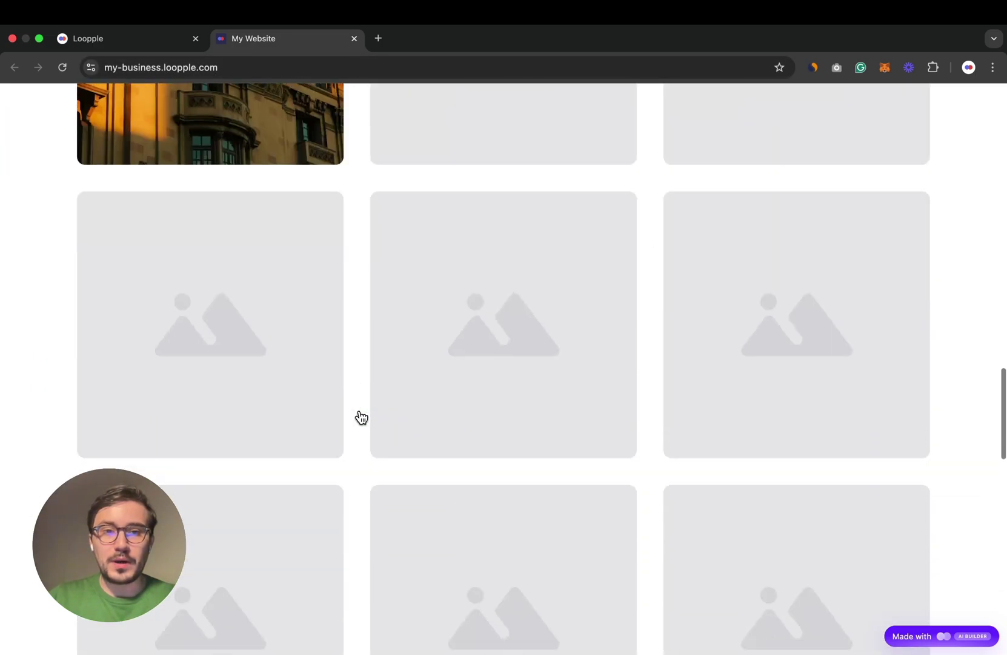
scroll(360, 417, "down", 5)
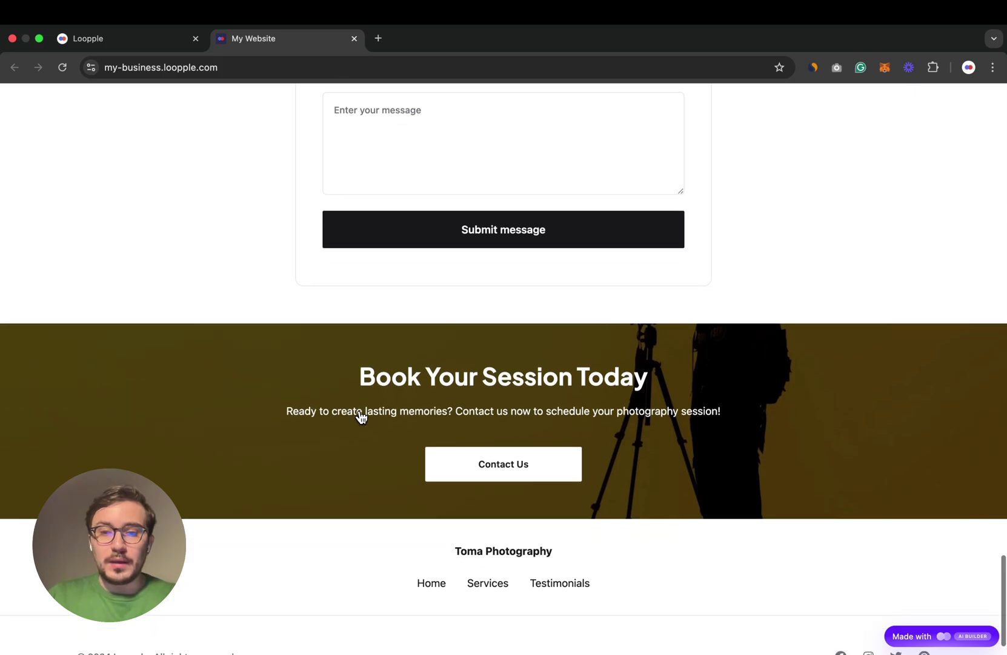
scroll(360, 417, "up", 12)
scroll(360, 417, "up", 20)
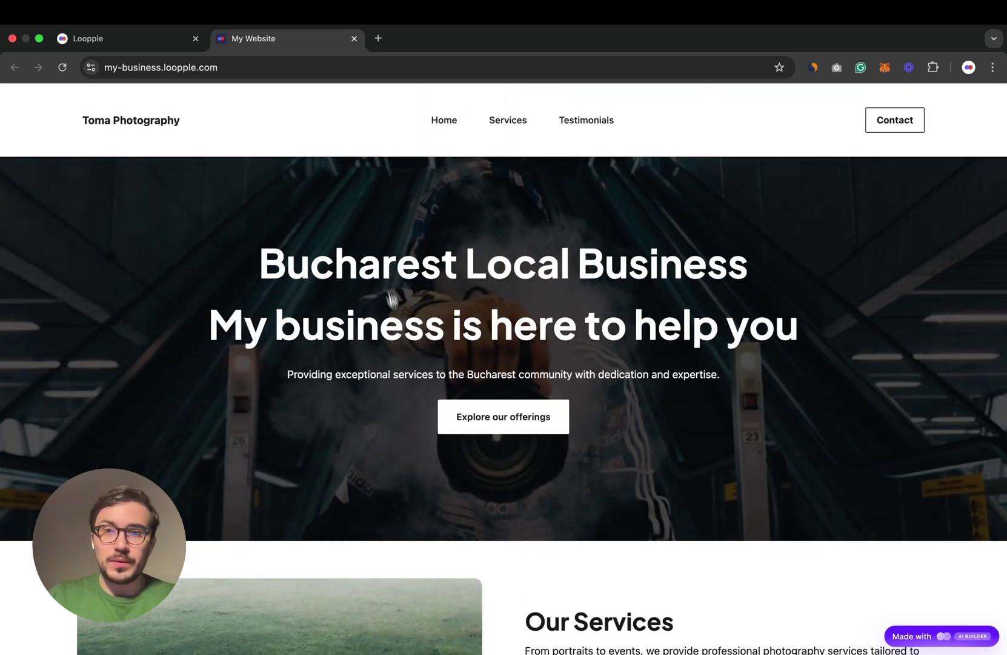
- Return to the Loopple builder and review the page's sections down to the Capturing Moments gallery
left_click(148, 41)
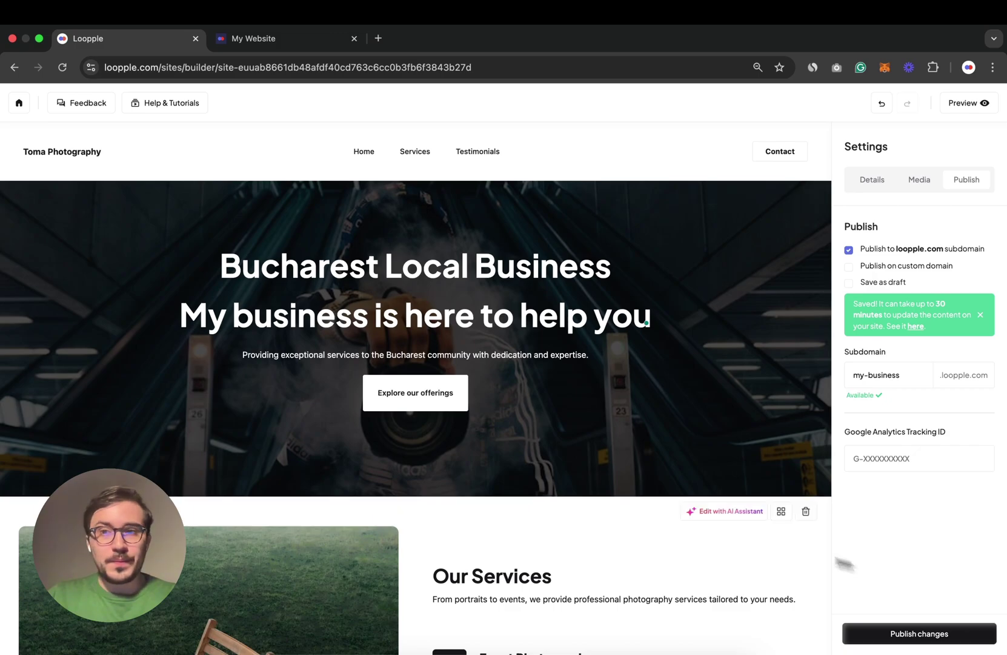
scroll(512, 470, "down", 5)
scroll(511, 471, "up", 3)
scroll(511, 477, "down", 20)
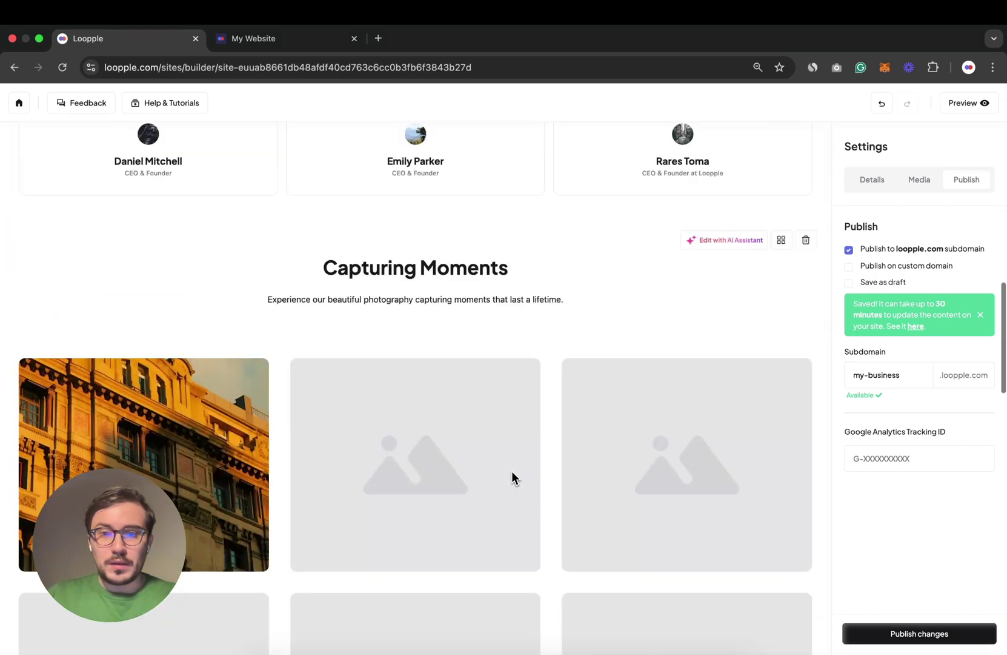